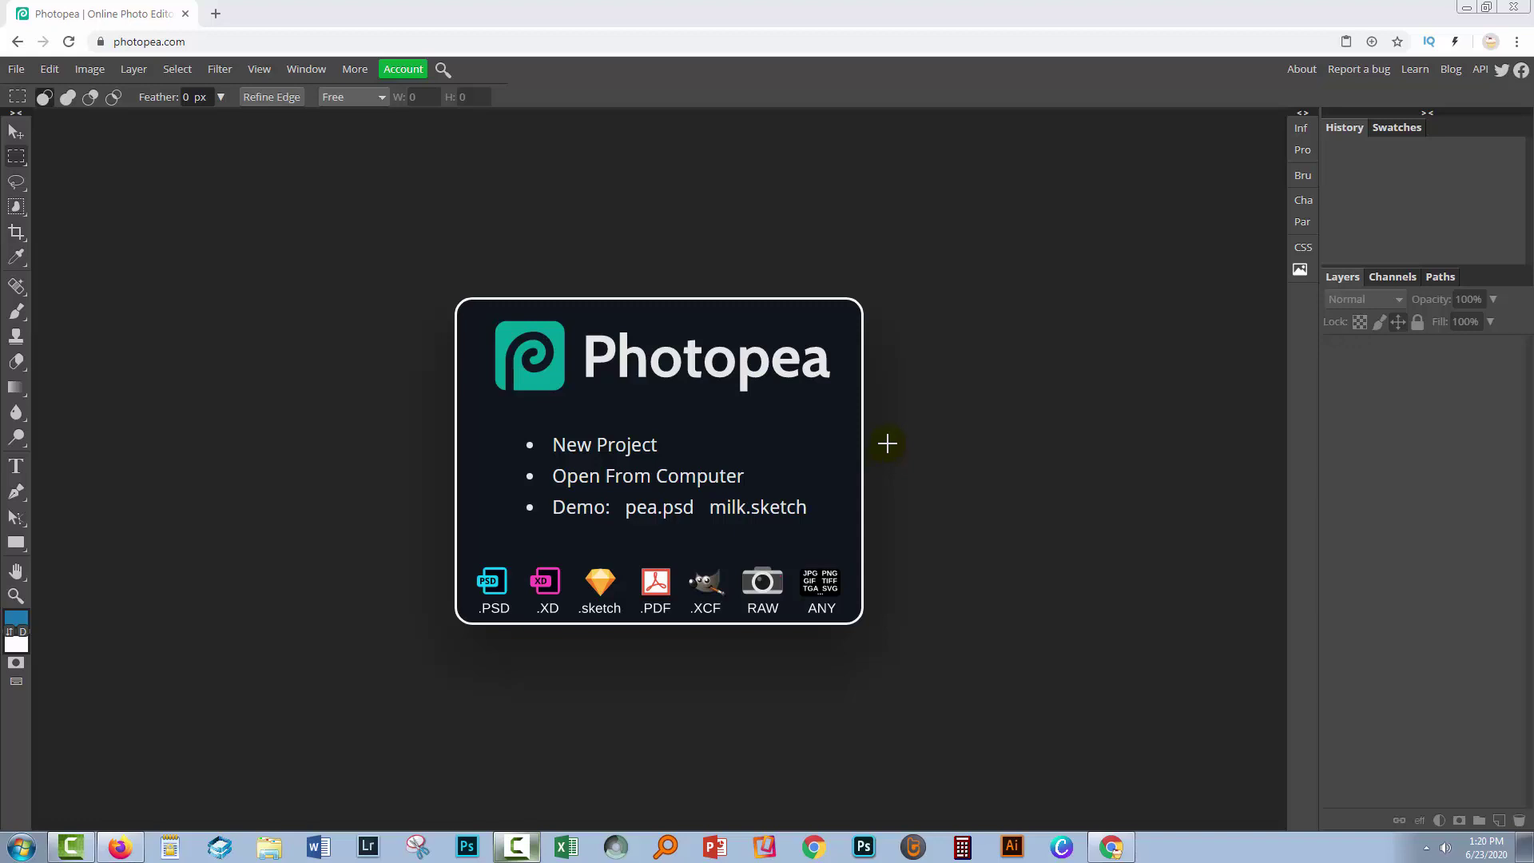
Create a new 1280x720 canvas and fill a centred rectangle of about 1019 × 598 px with blue.
left_click(578, 448)
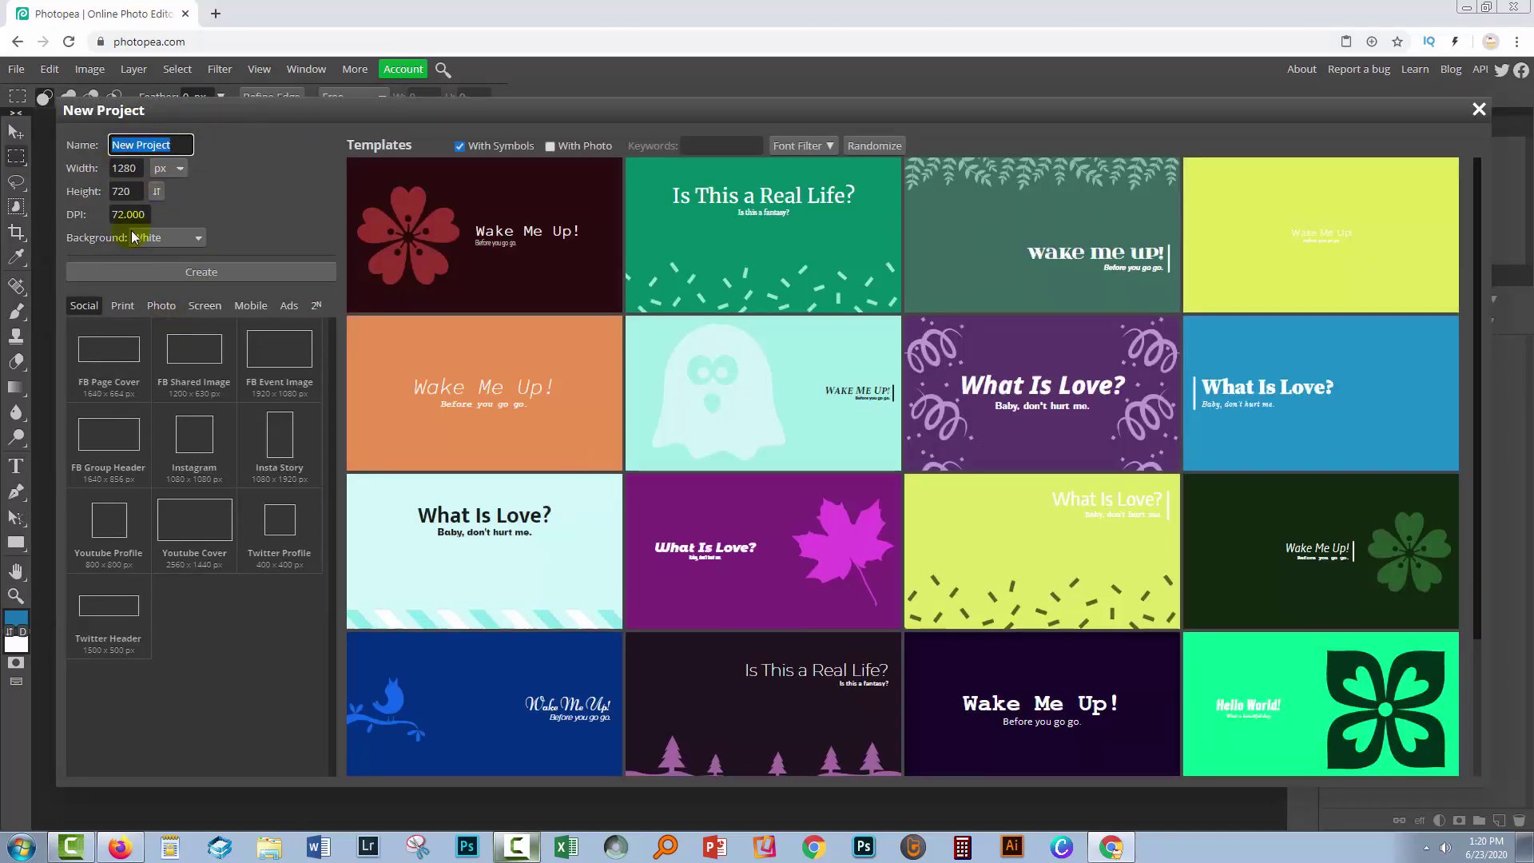
left_click(177, 273)
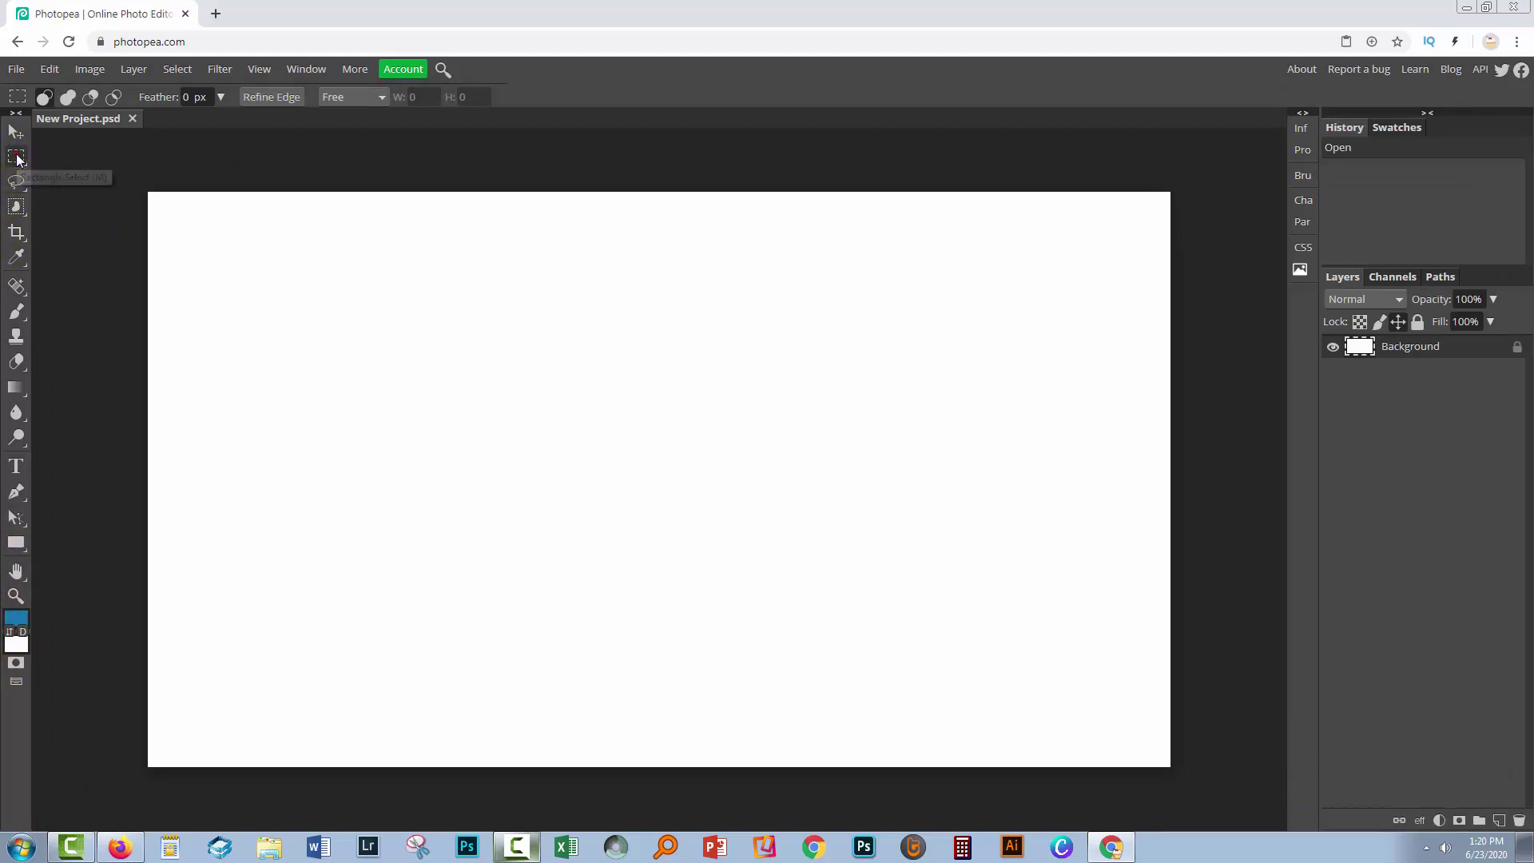
left_click_drag(229, 260, 1043, 695)
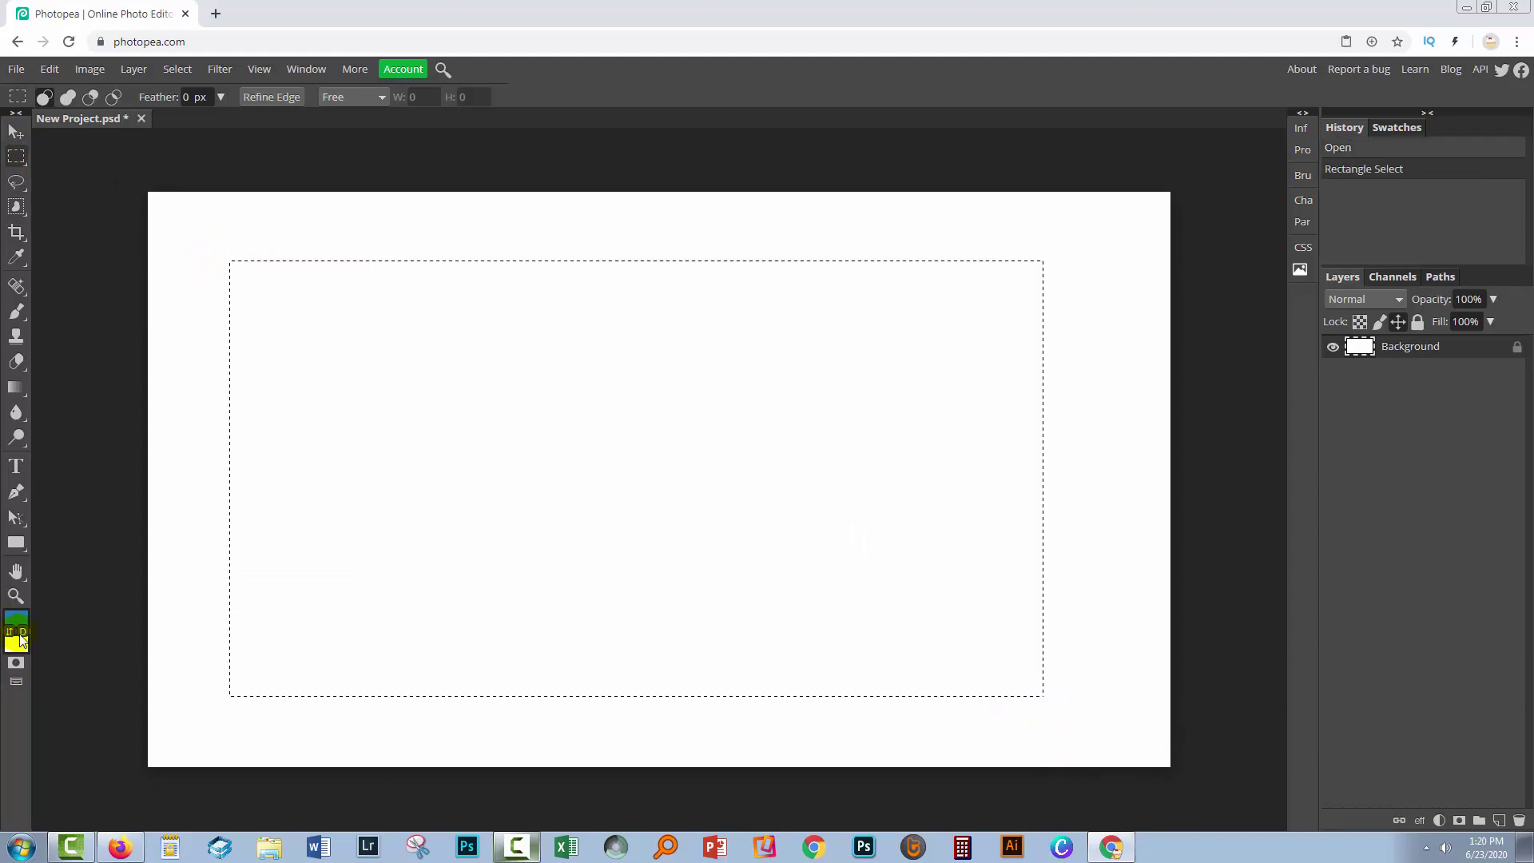
key("alt")
key("alt+BackSpace")
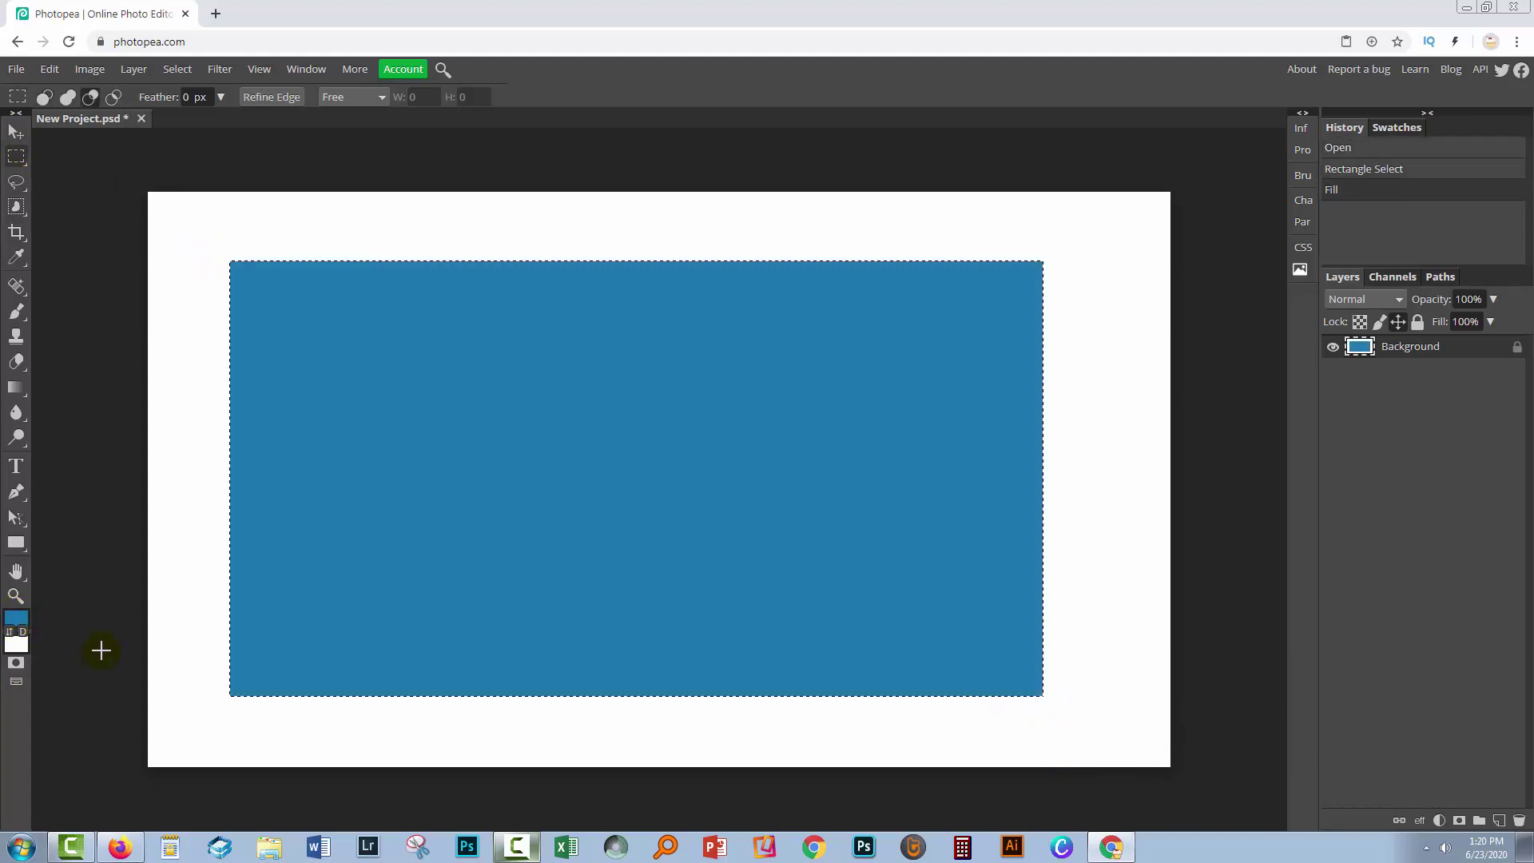
left_click(15, 132)
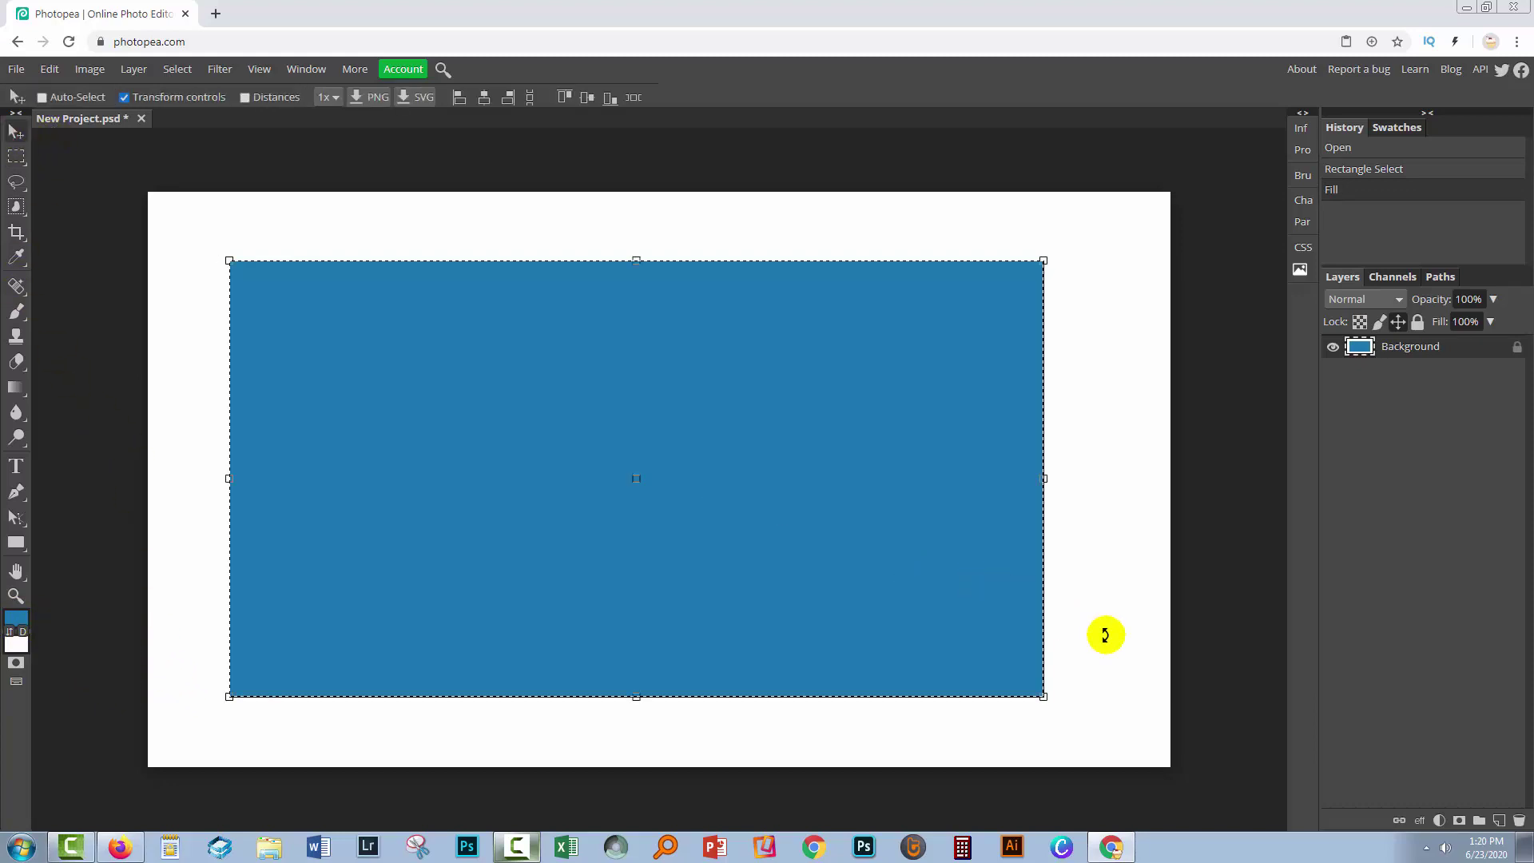
Deselect the rectangle and save the image as a PSD, downloaded as New Project (1).psd.
key("ctrl")
key("ctrl+d")
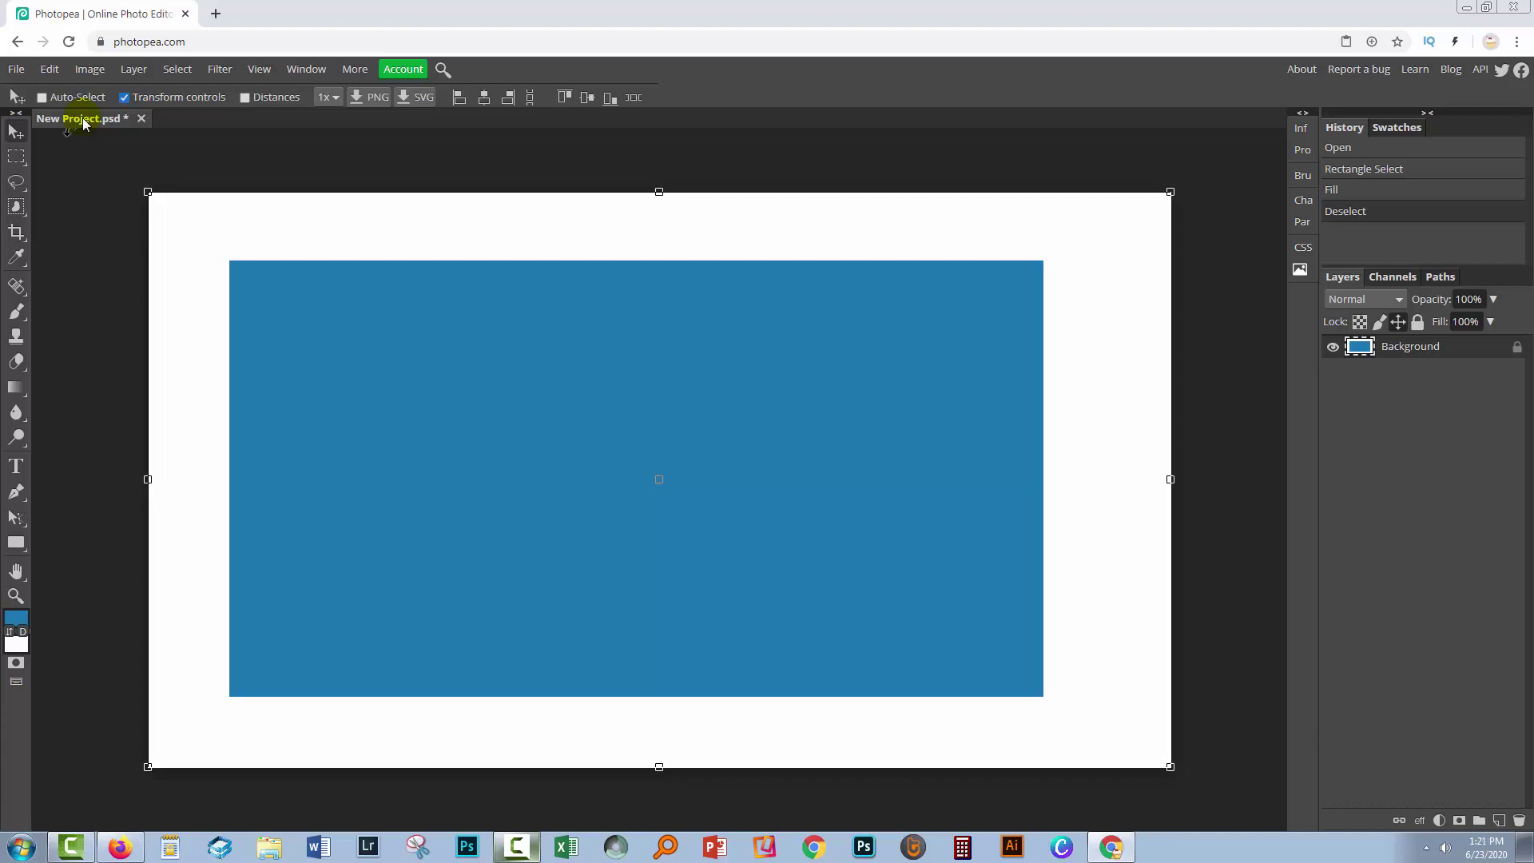
left_click(19, 72)
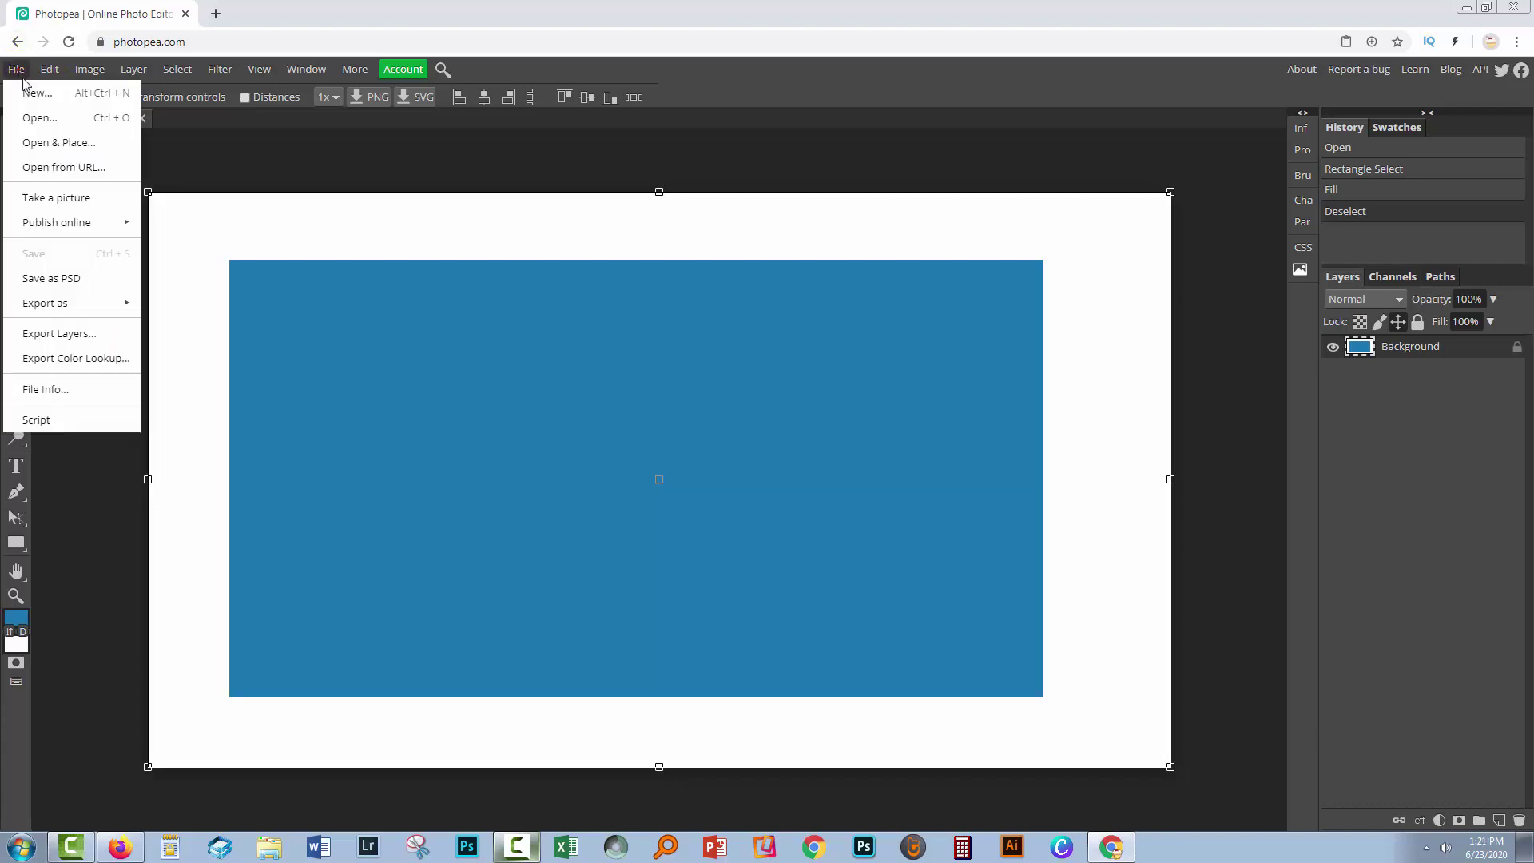
left_click(63, 279)
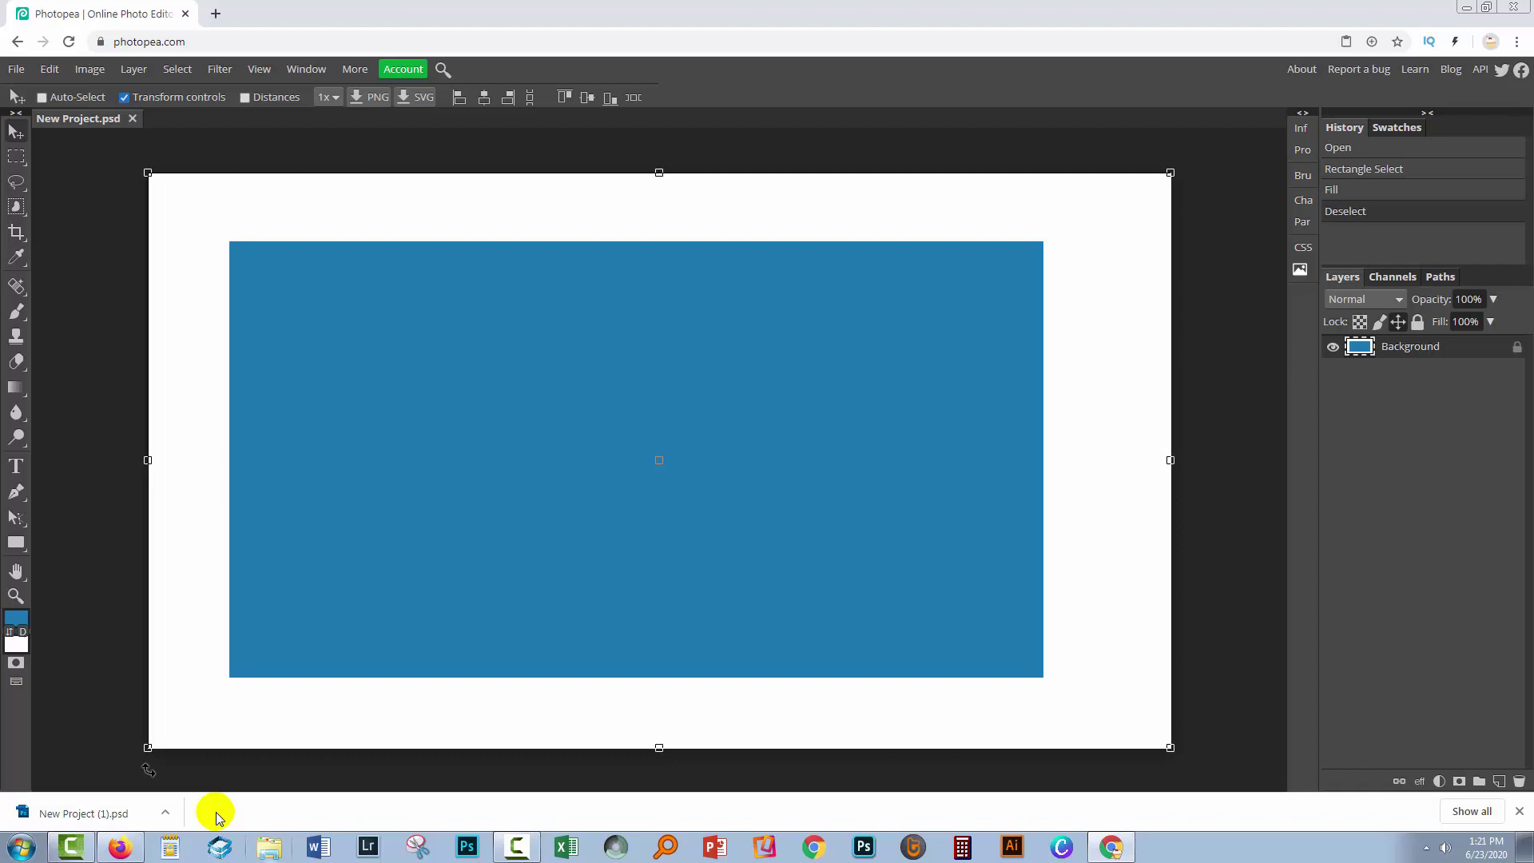
left_click(165, 815)
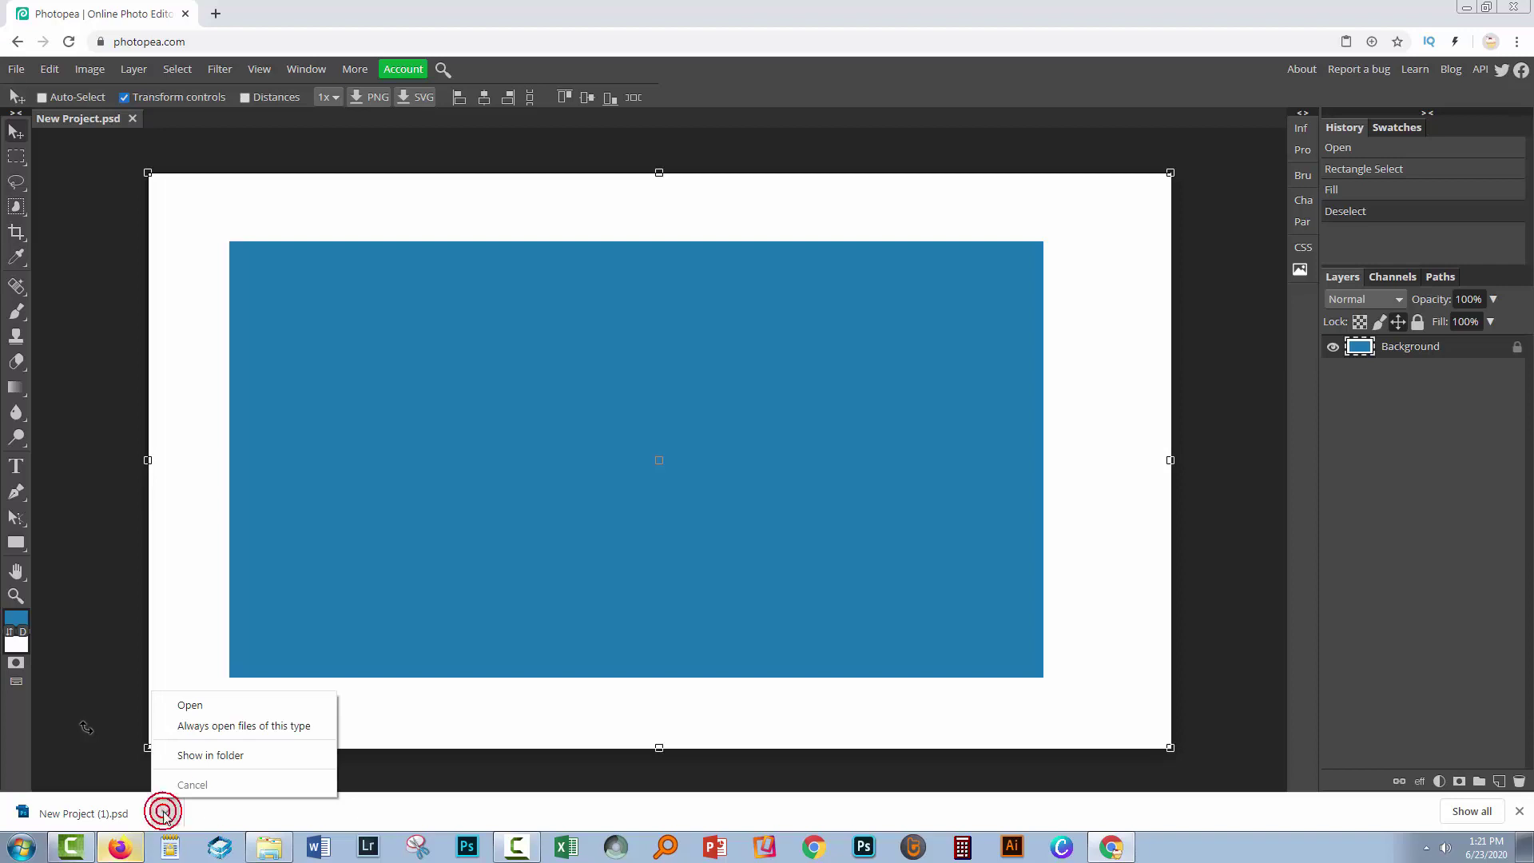
left_click(200, 756)
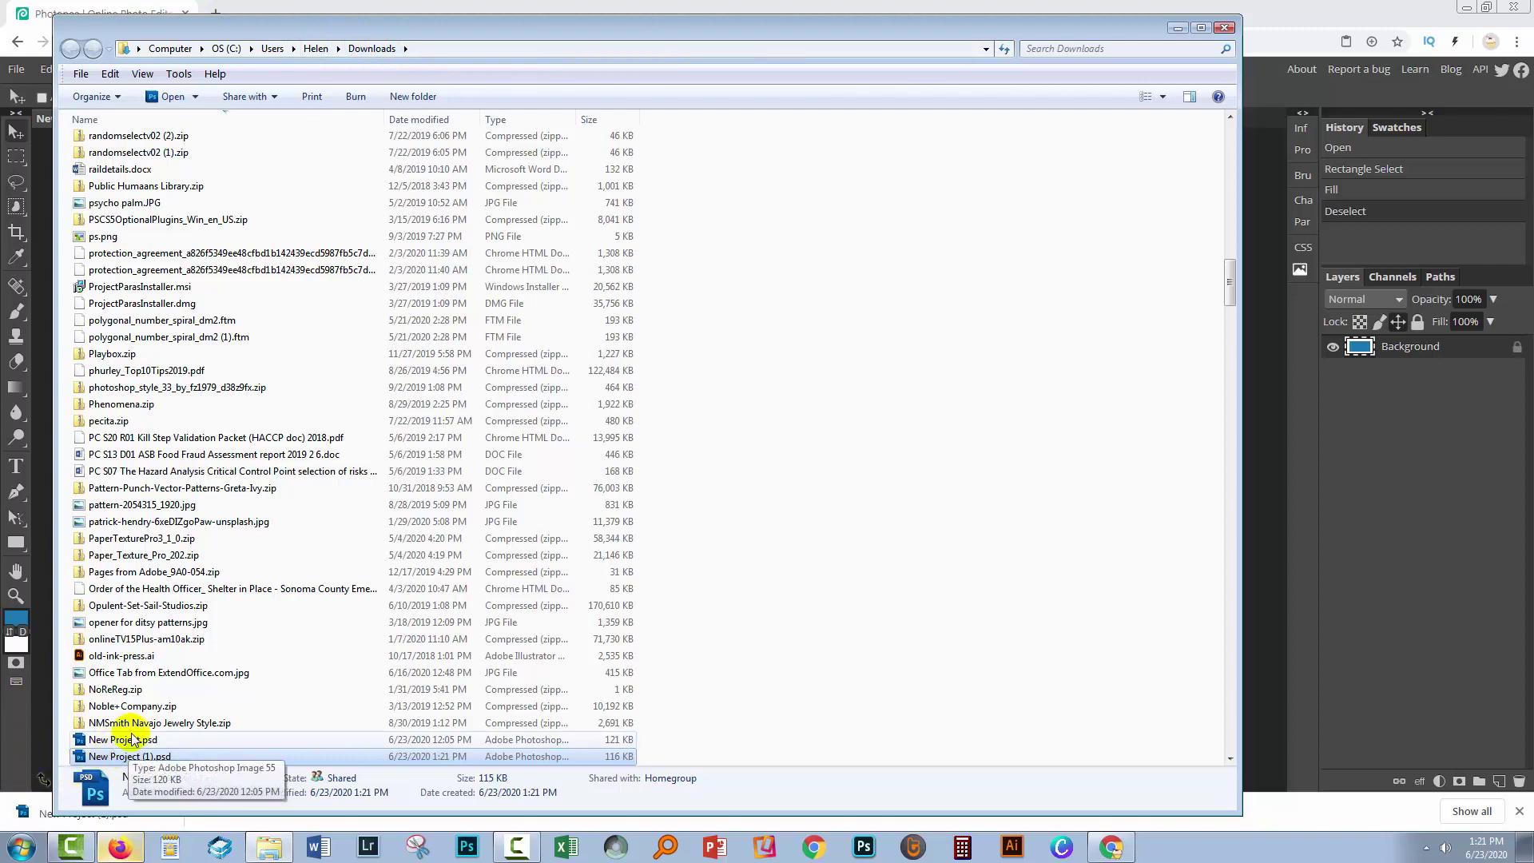
left_click(1225, 27)
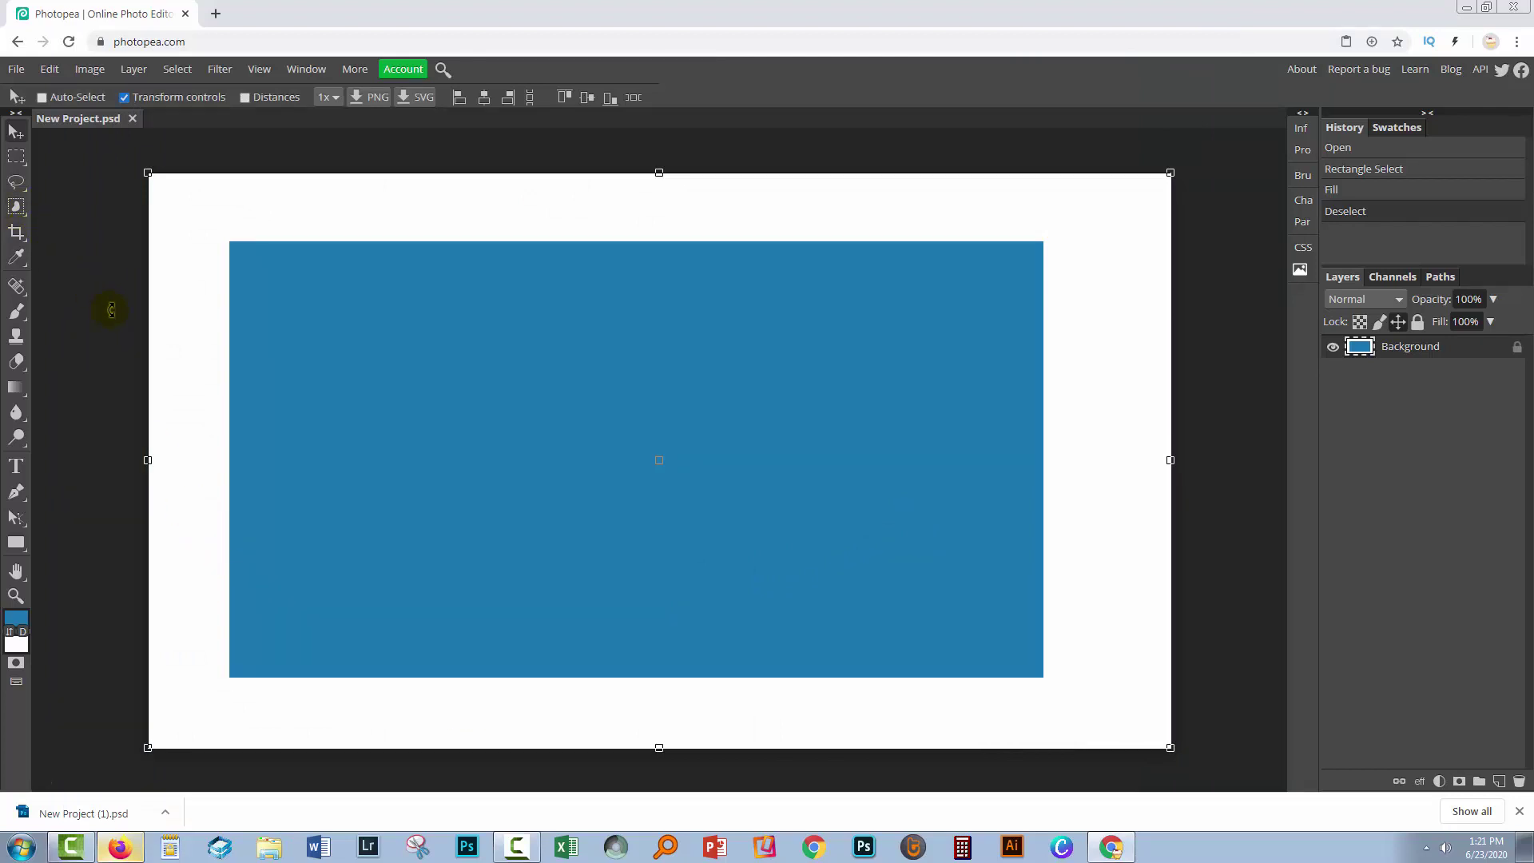
left_click(16, 69)
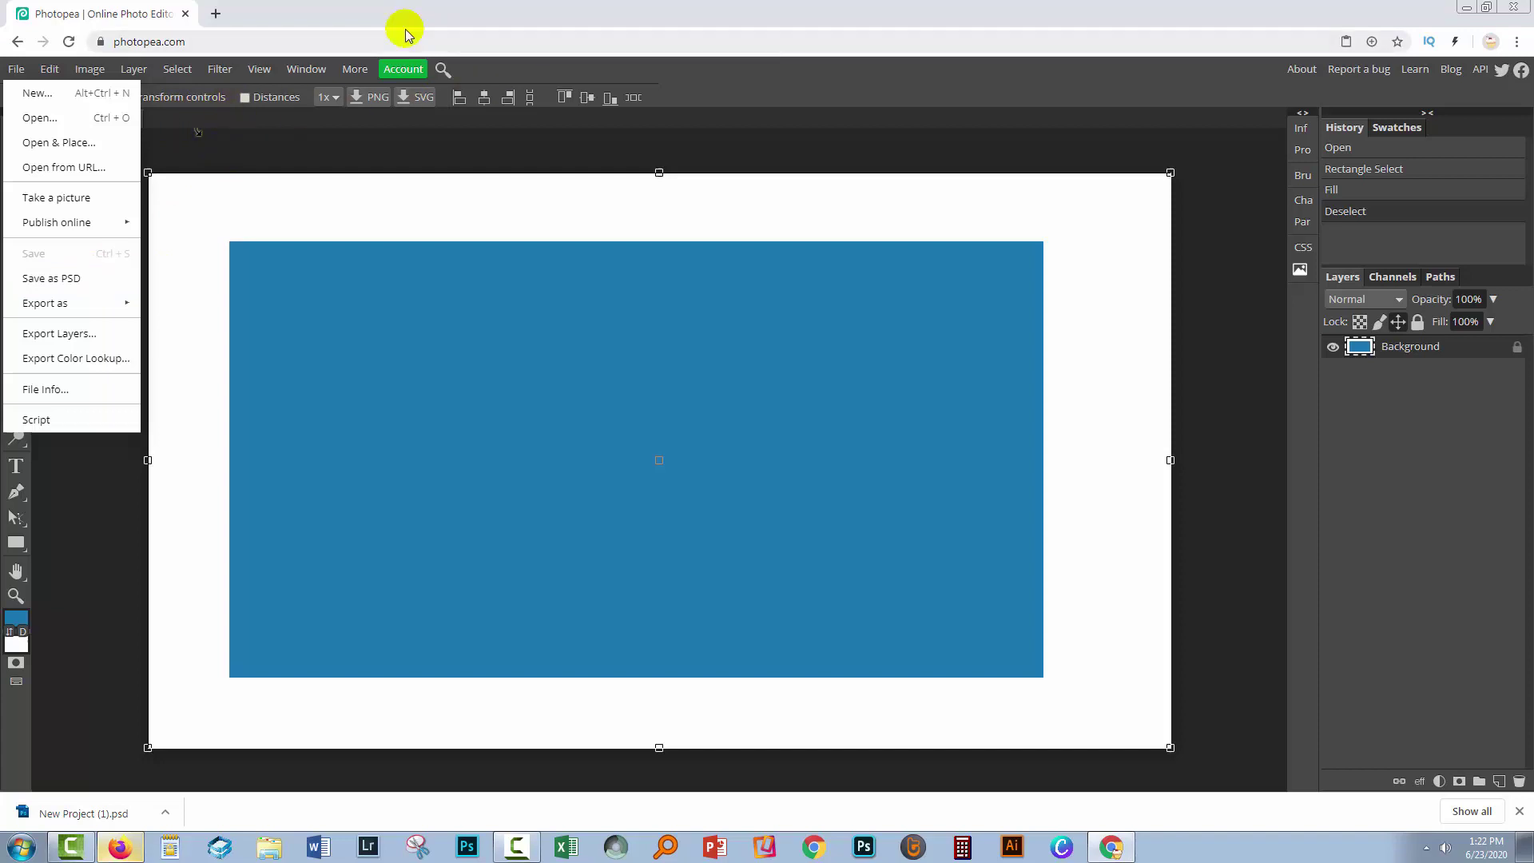
left_click(172, 70)
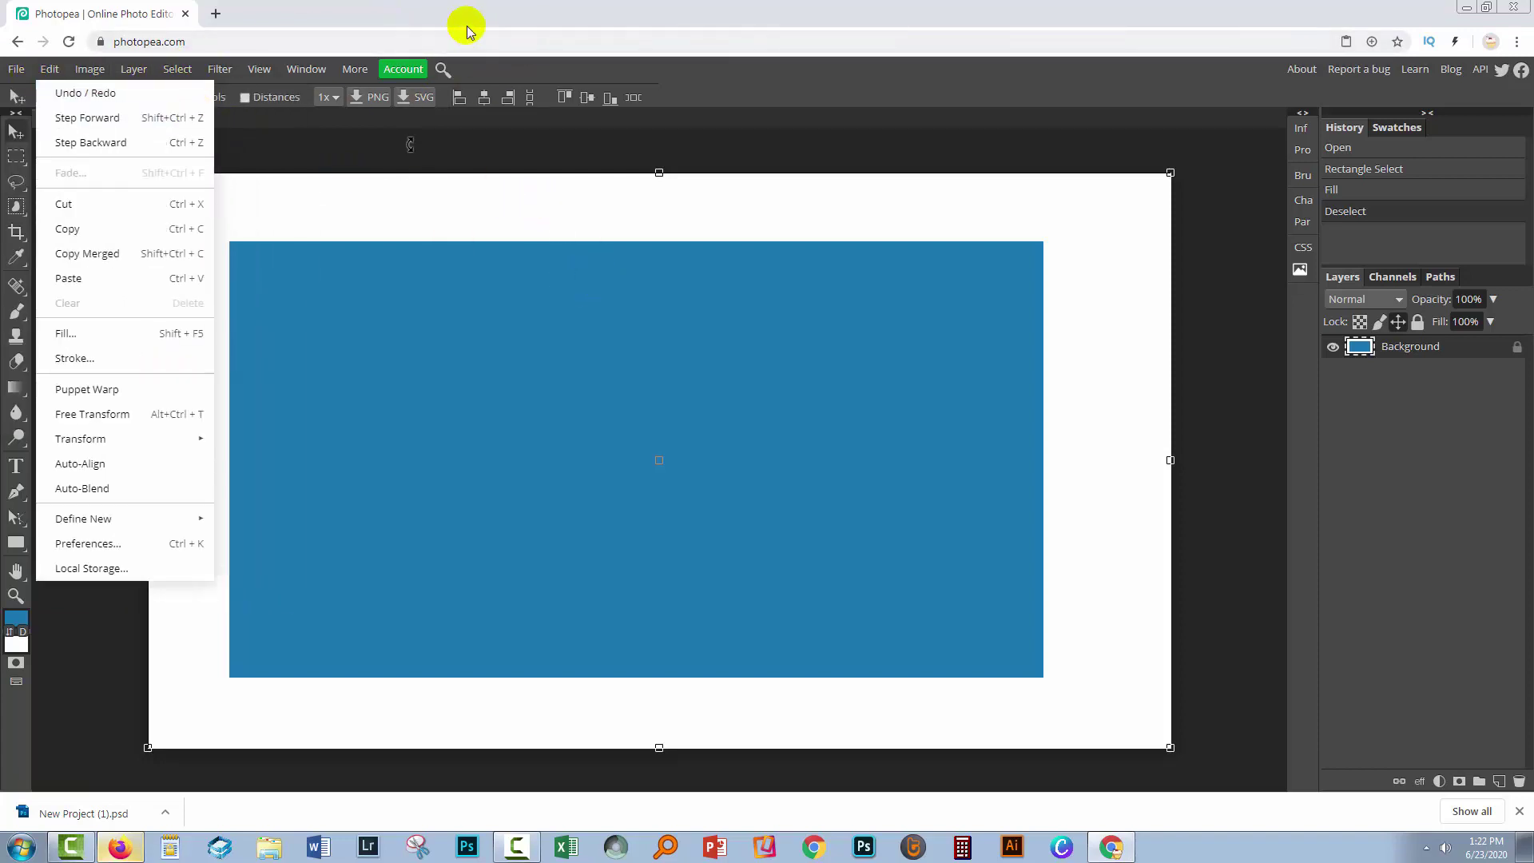
mouse_move(355, 69)
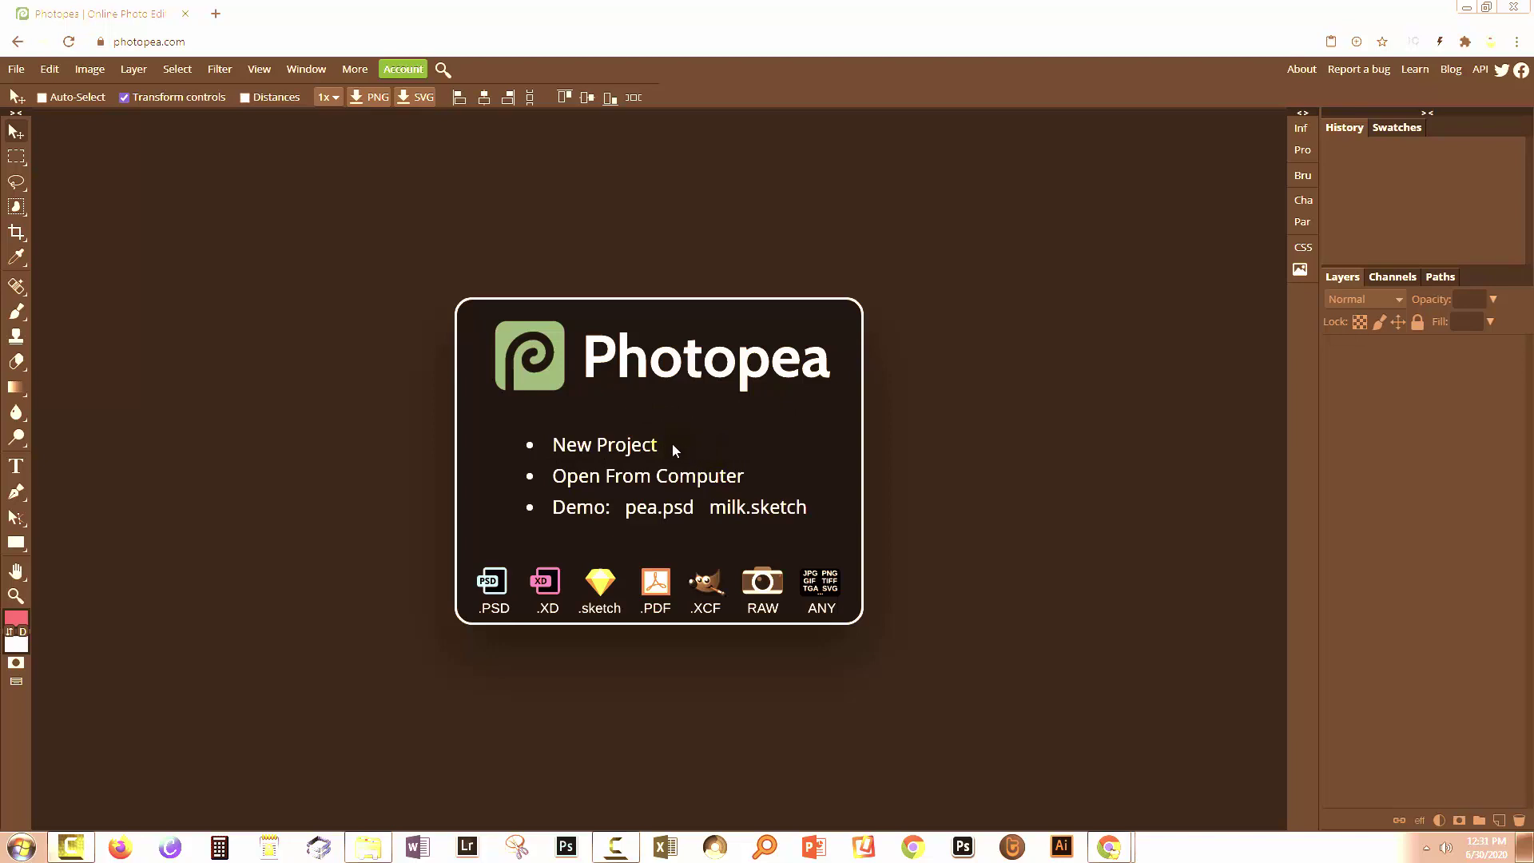
Start a new 1280x720 project and rename it to 'flower'.
left_click(598, 445)
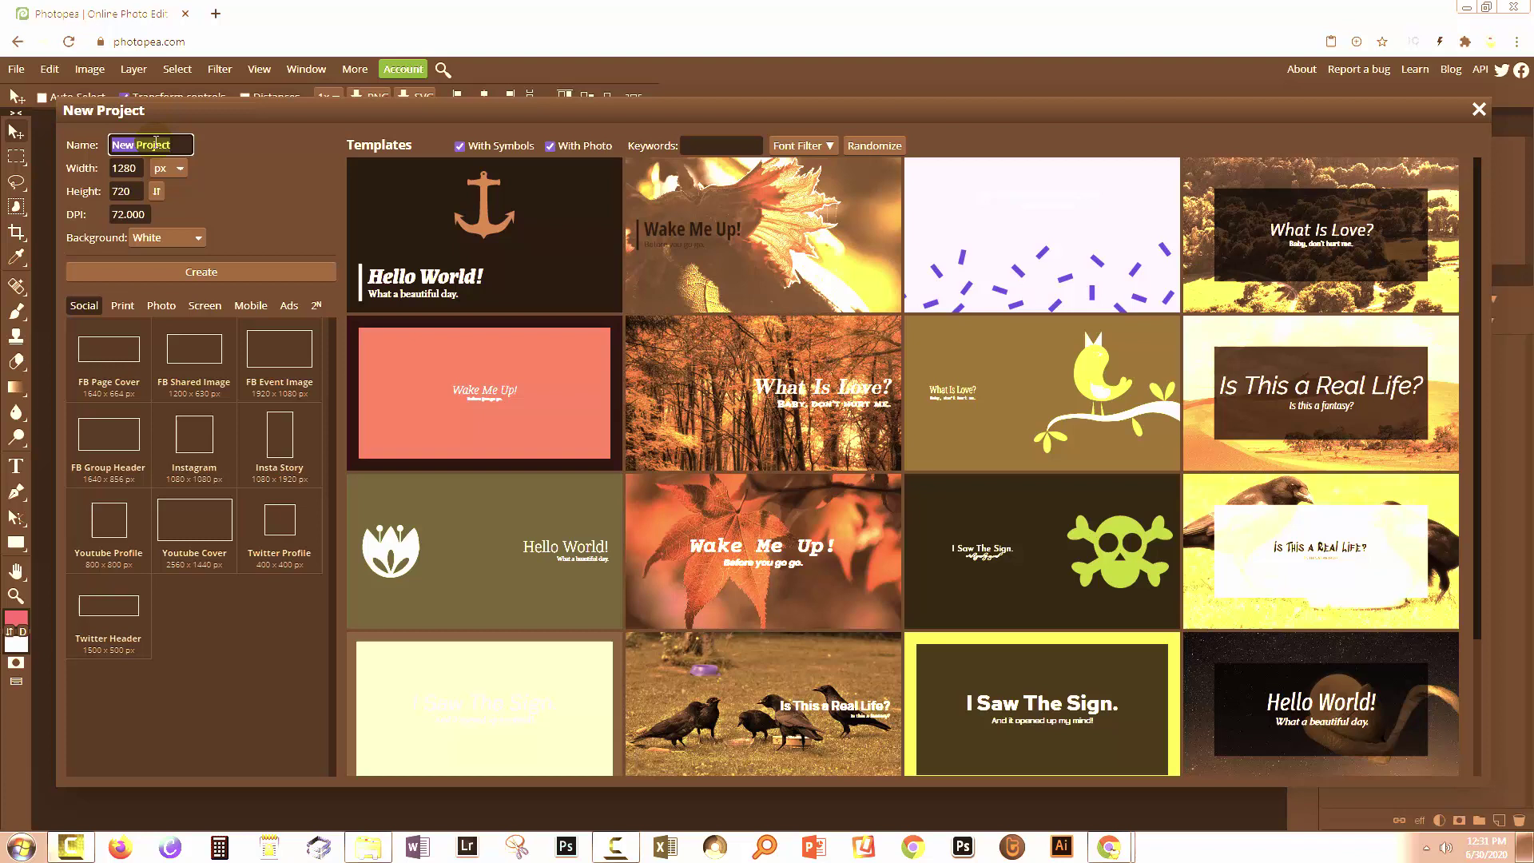
left_click_drag(125, 141, 112, 137)
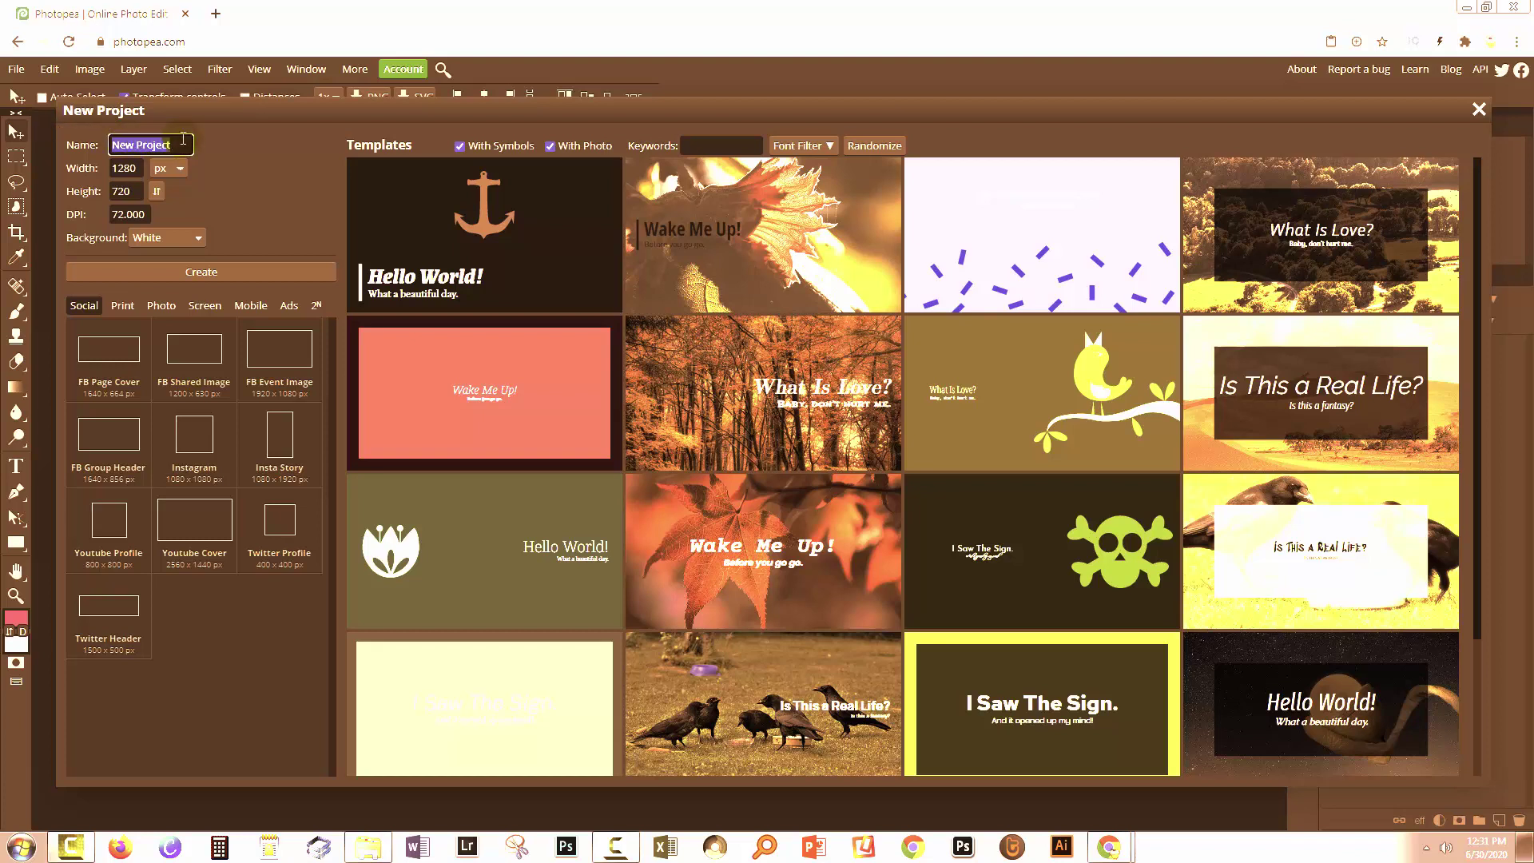
type("flower")
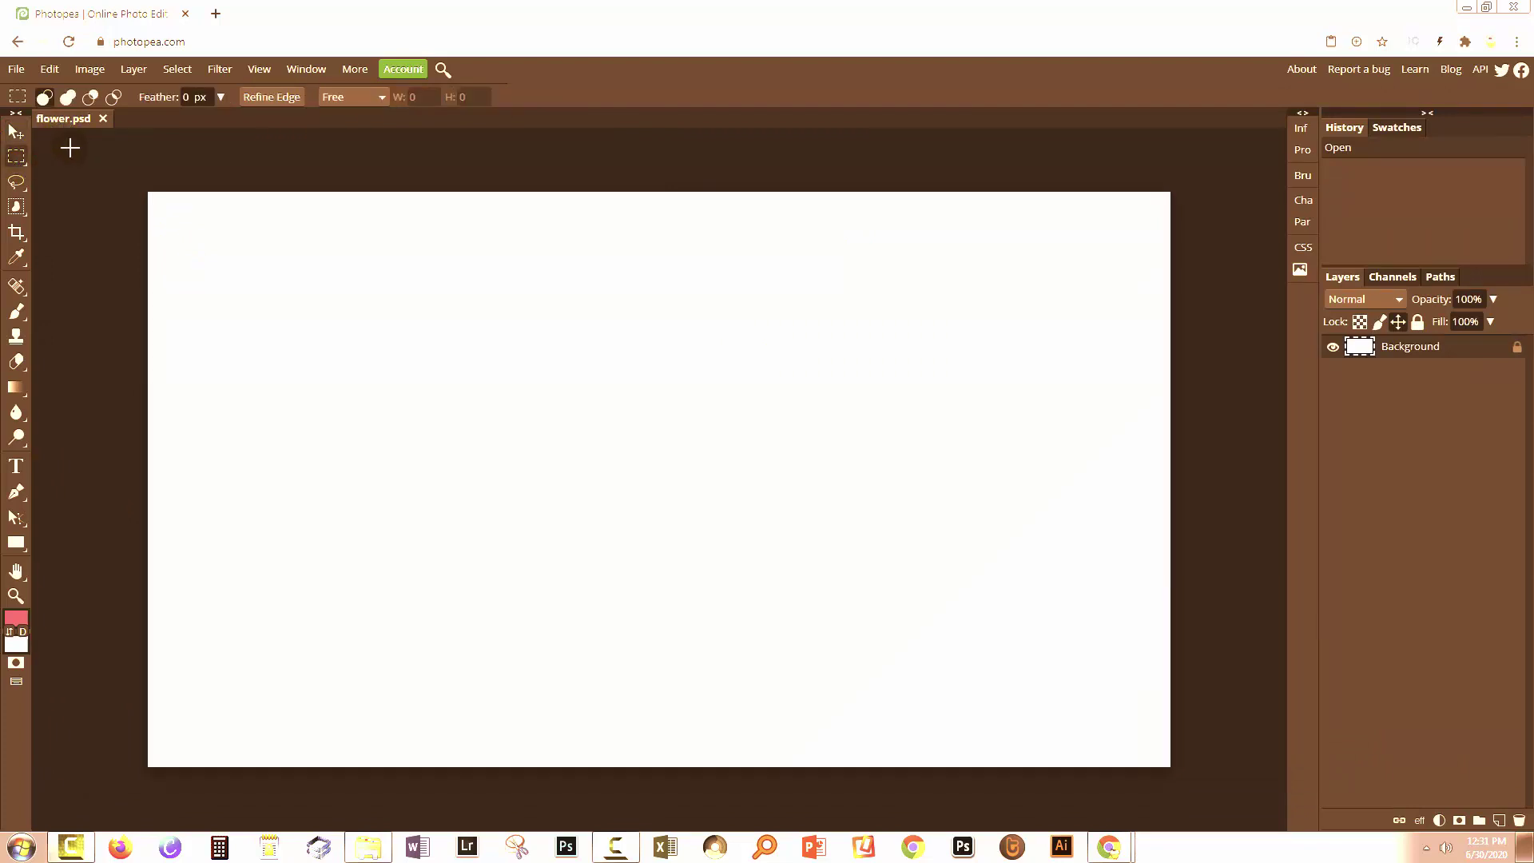
key("shift")
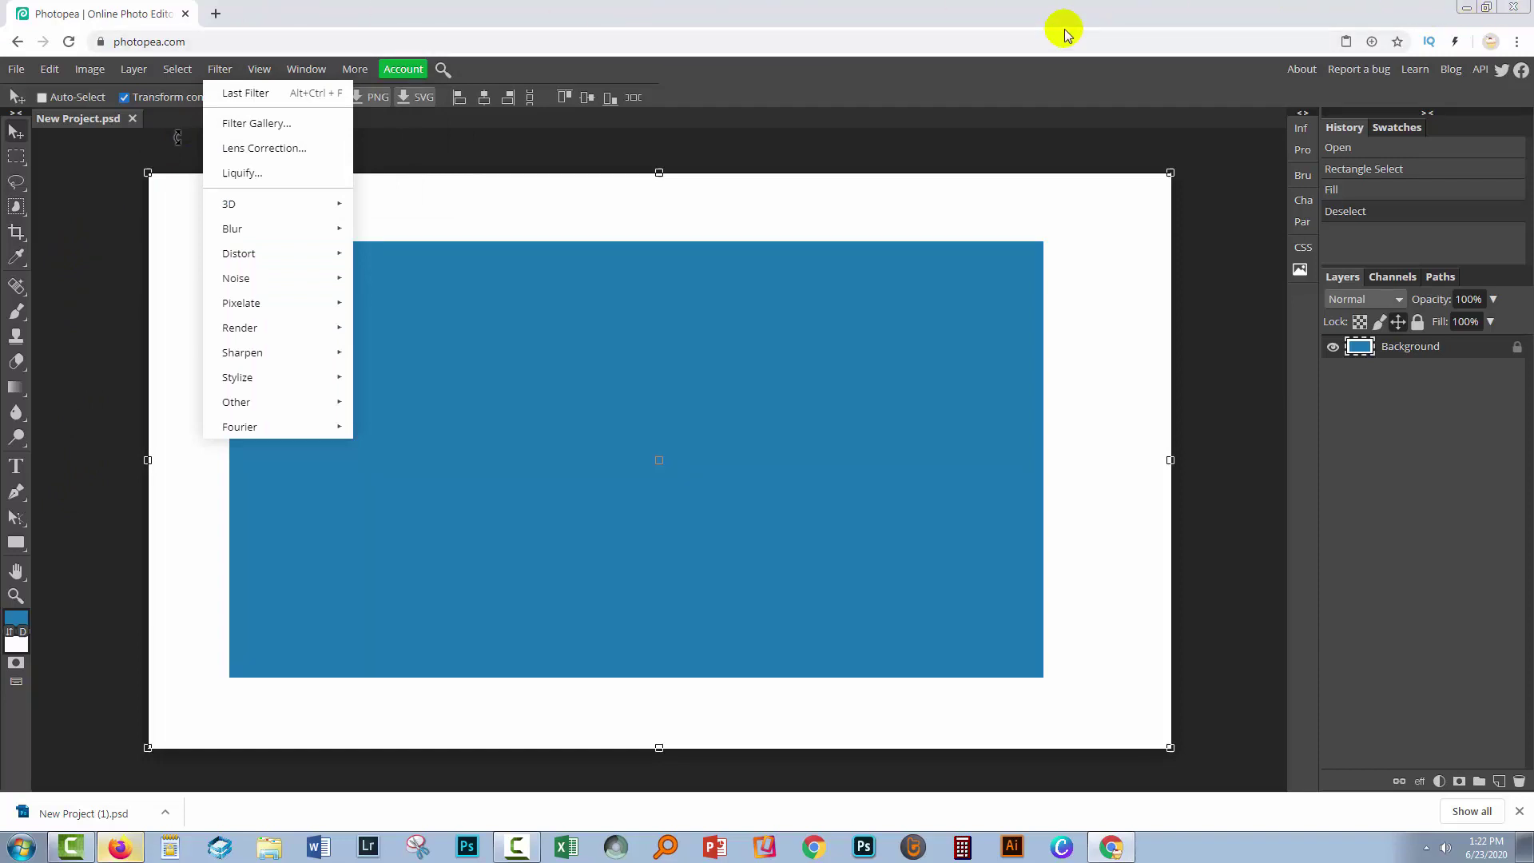
Bring up Chrome's three-dot menu to reach Settings.
left_click(1516, 42)
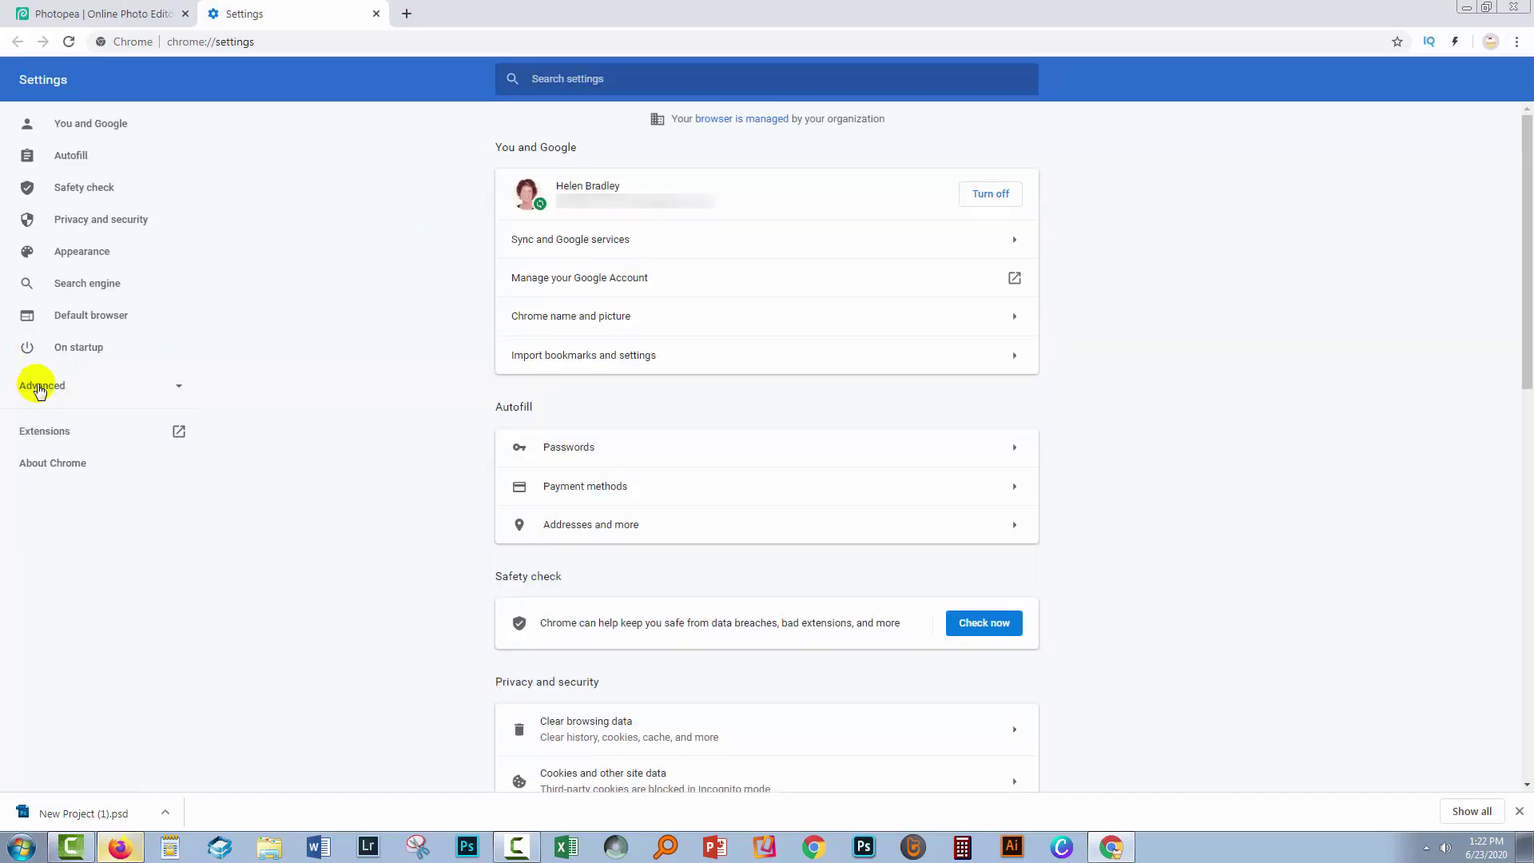
Enable 'Ask where to save each file before downloading' in Chrome's Downloads settings, then close Settings.
left_click(31, 387)
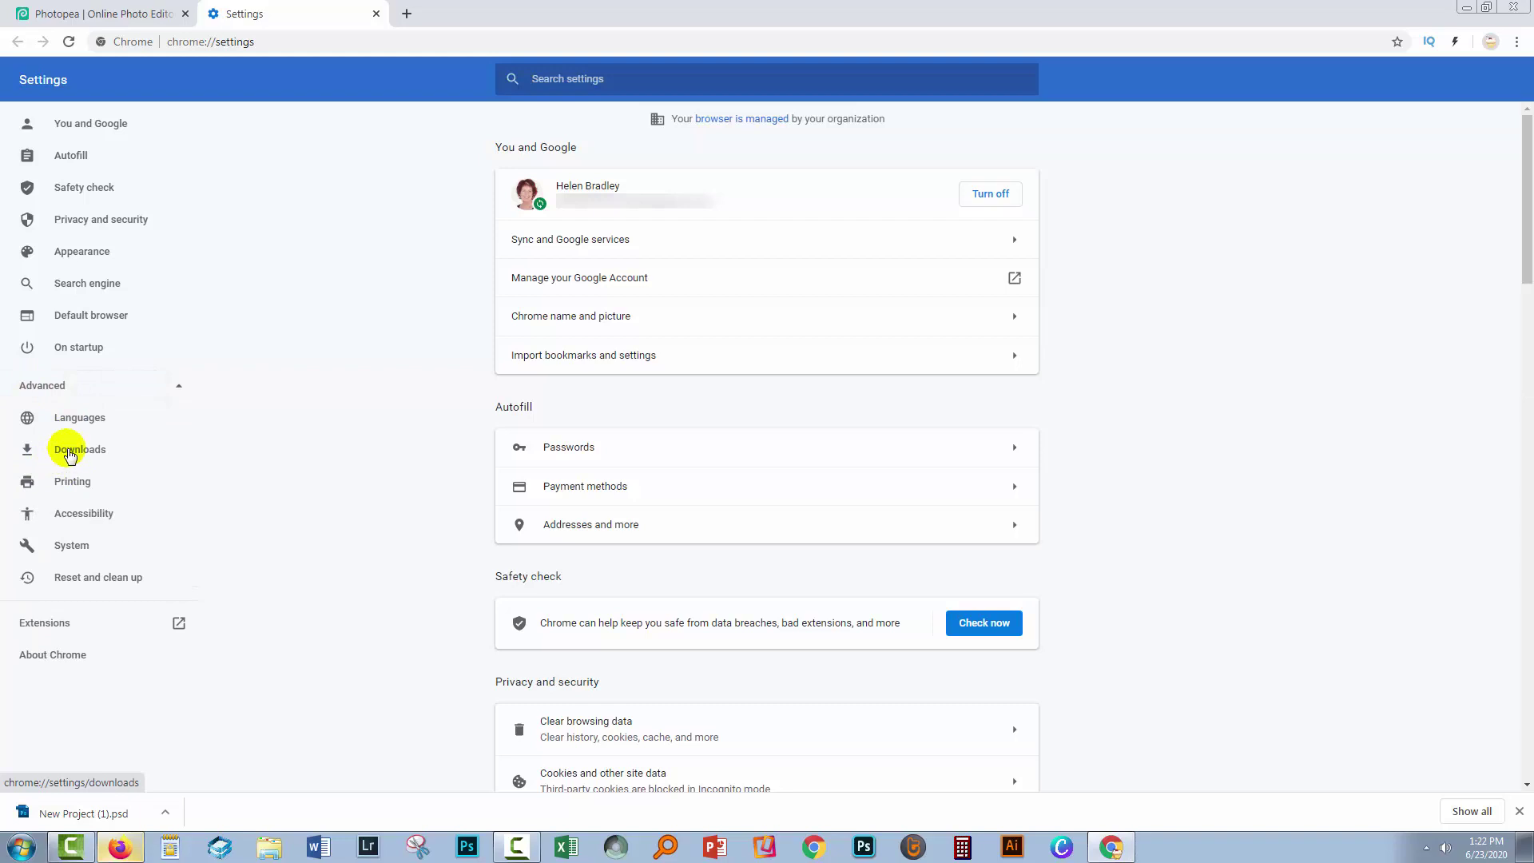
left_click(69, 452)
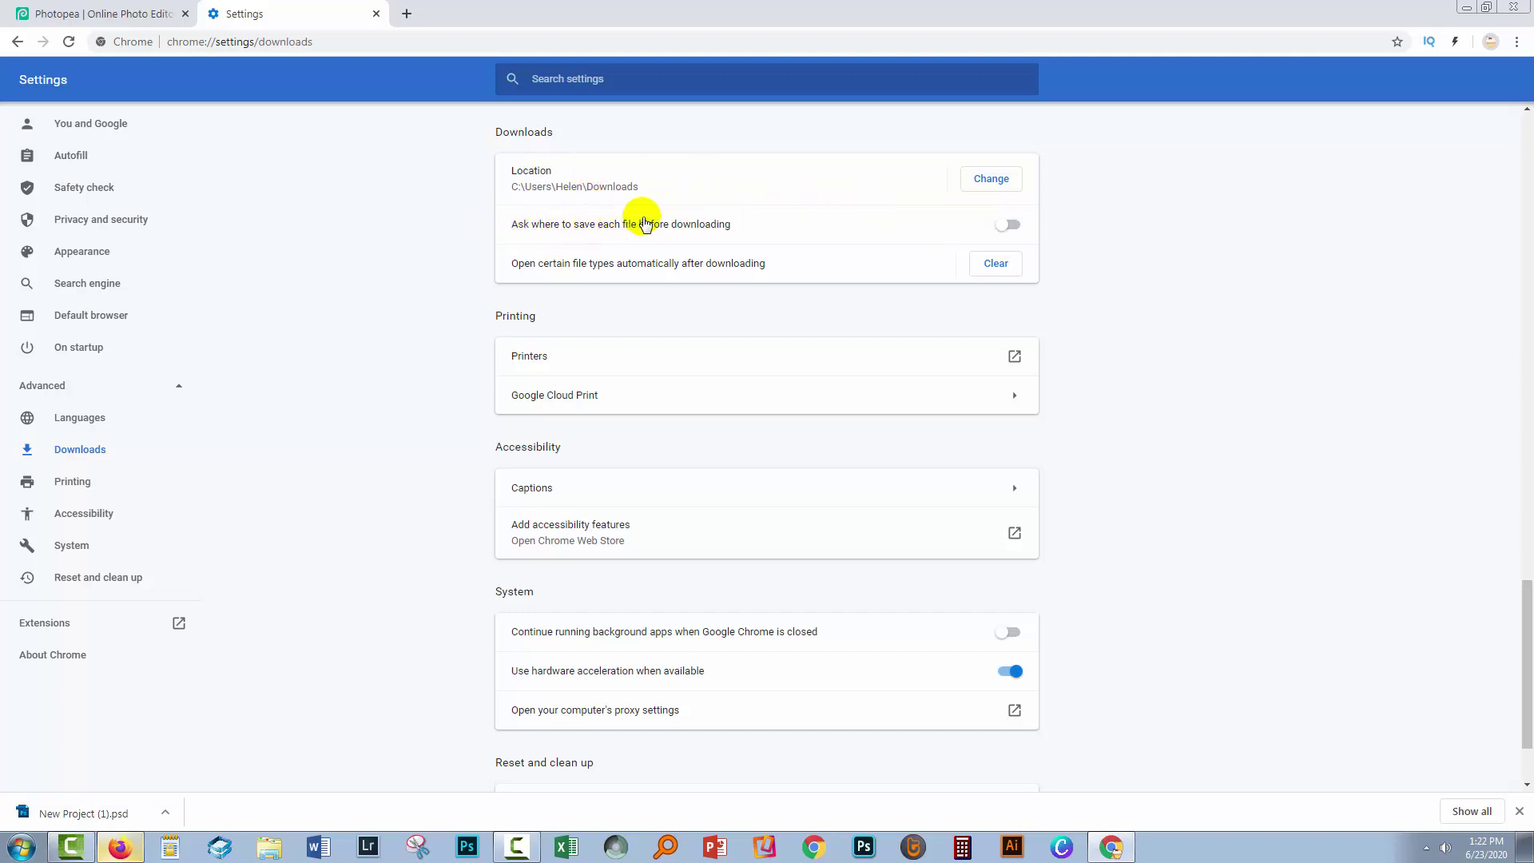
left_click(1013, 227)
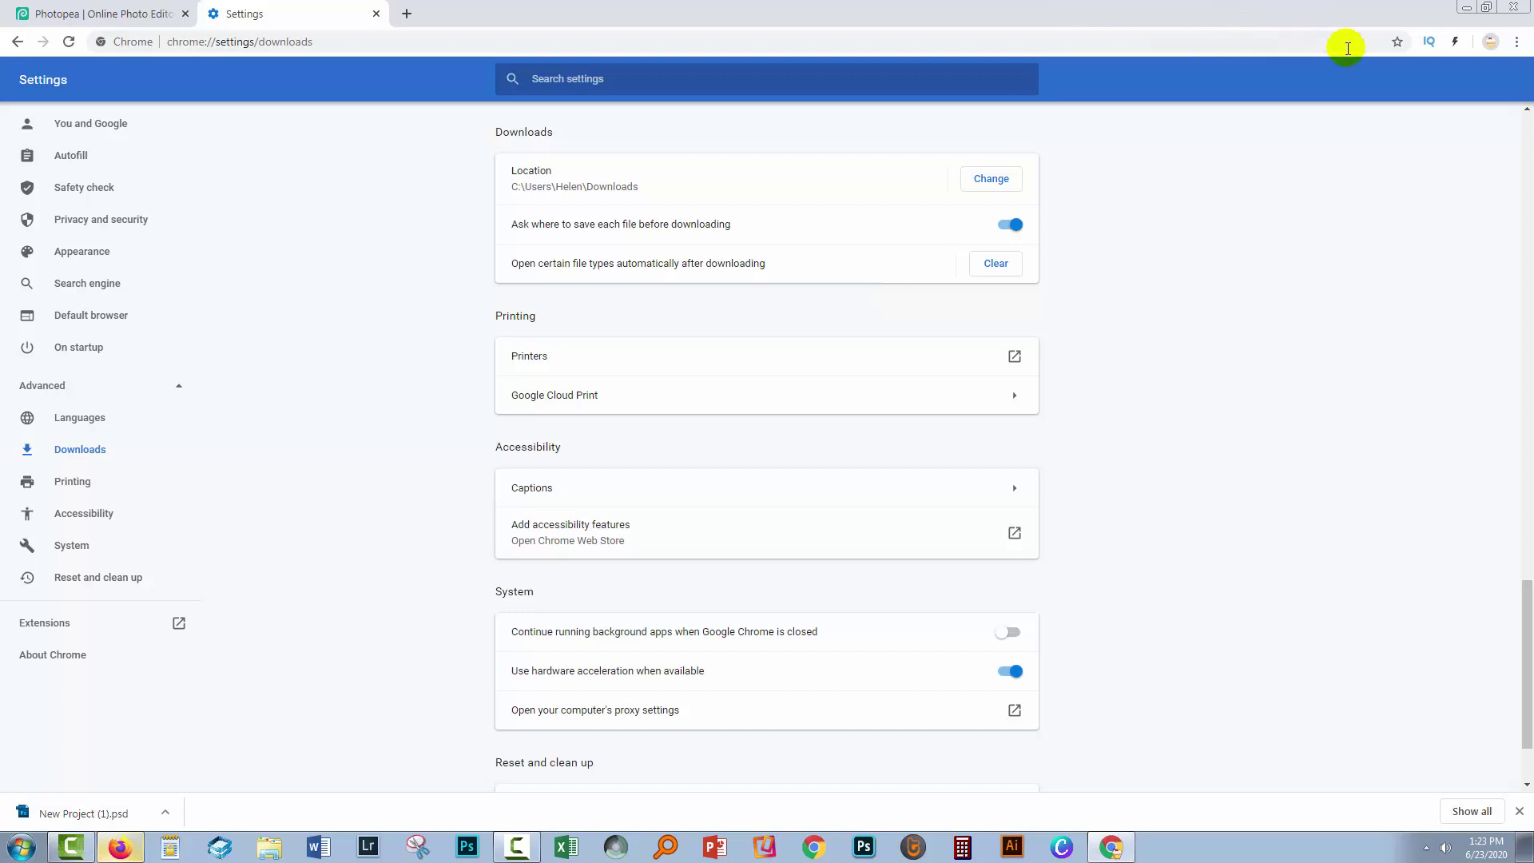
left_click(374, 13)
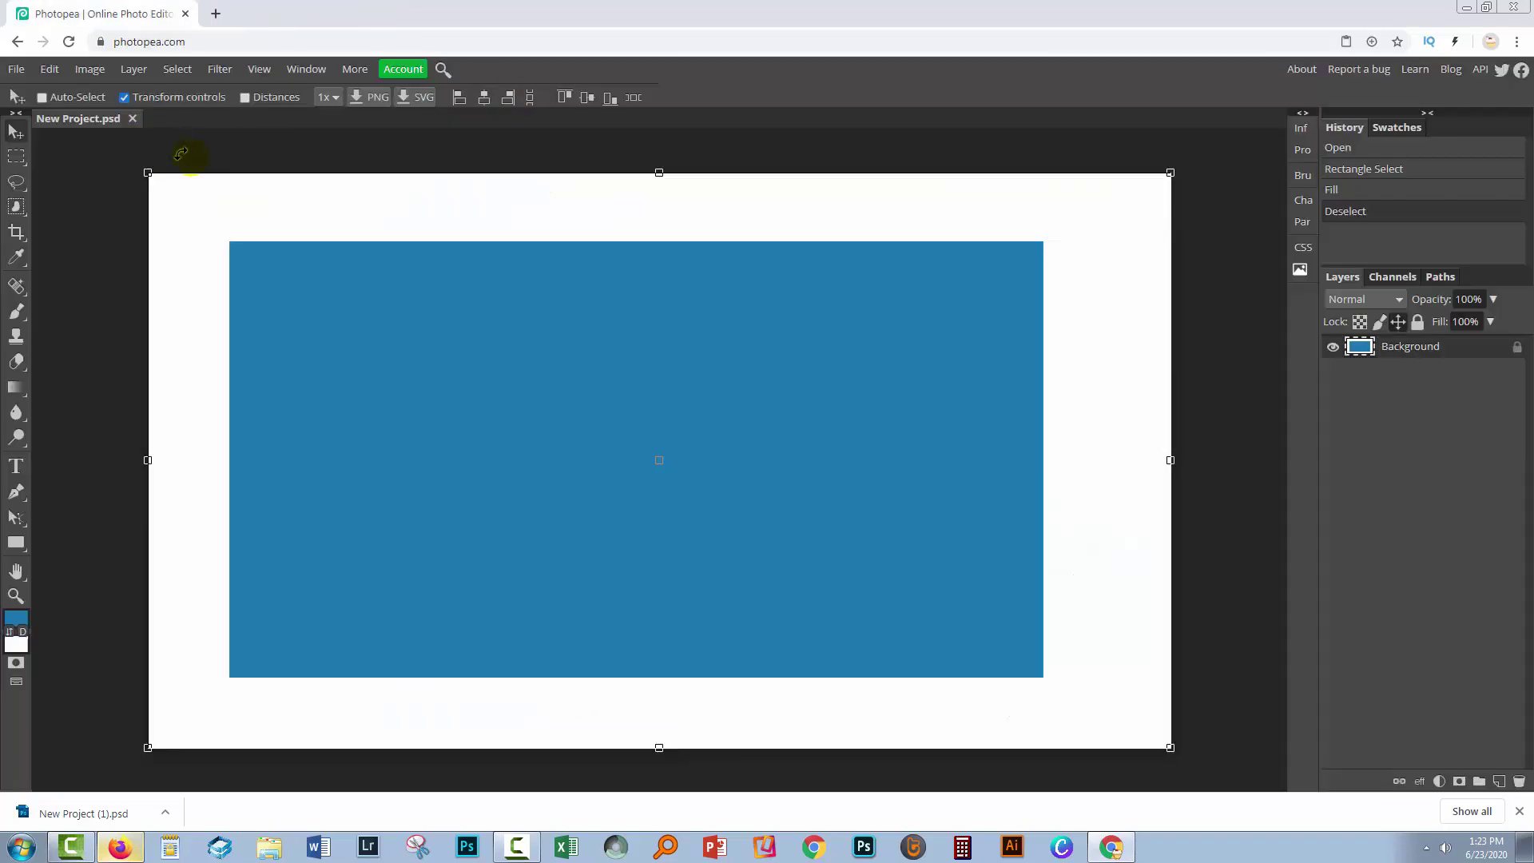
Save the image as a PSD named 'blue rectangle' in the Downloads folder.
left_click(16, 69)
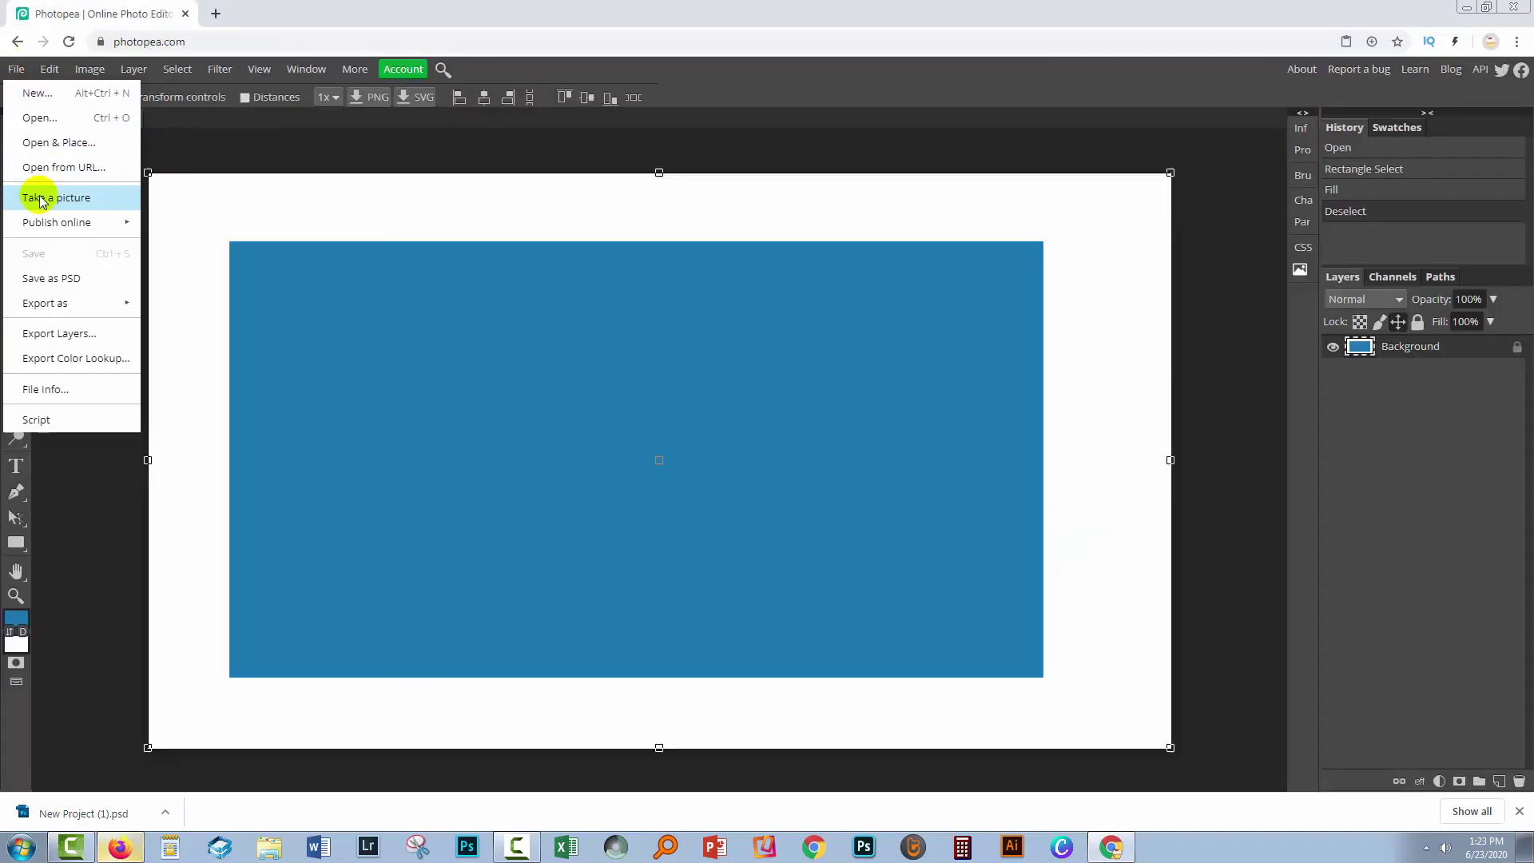
left_click(30, 280)
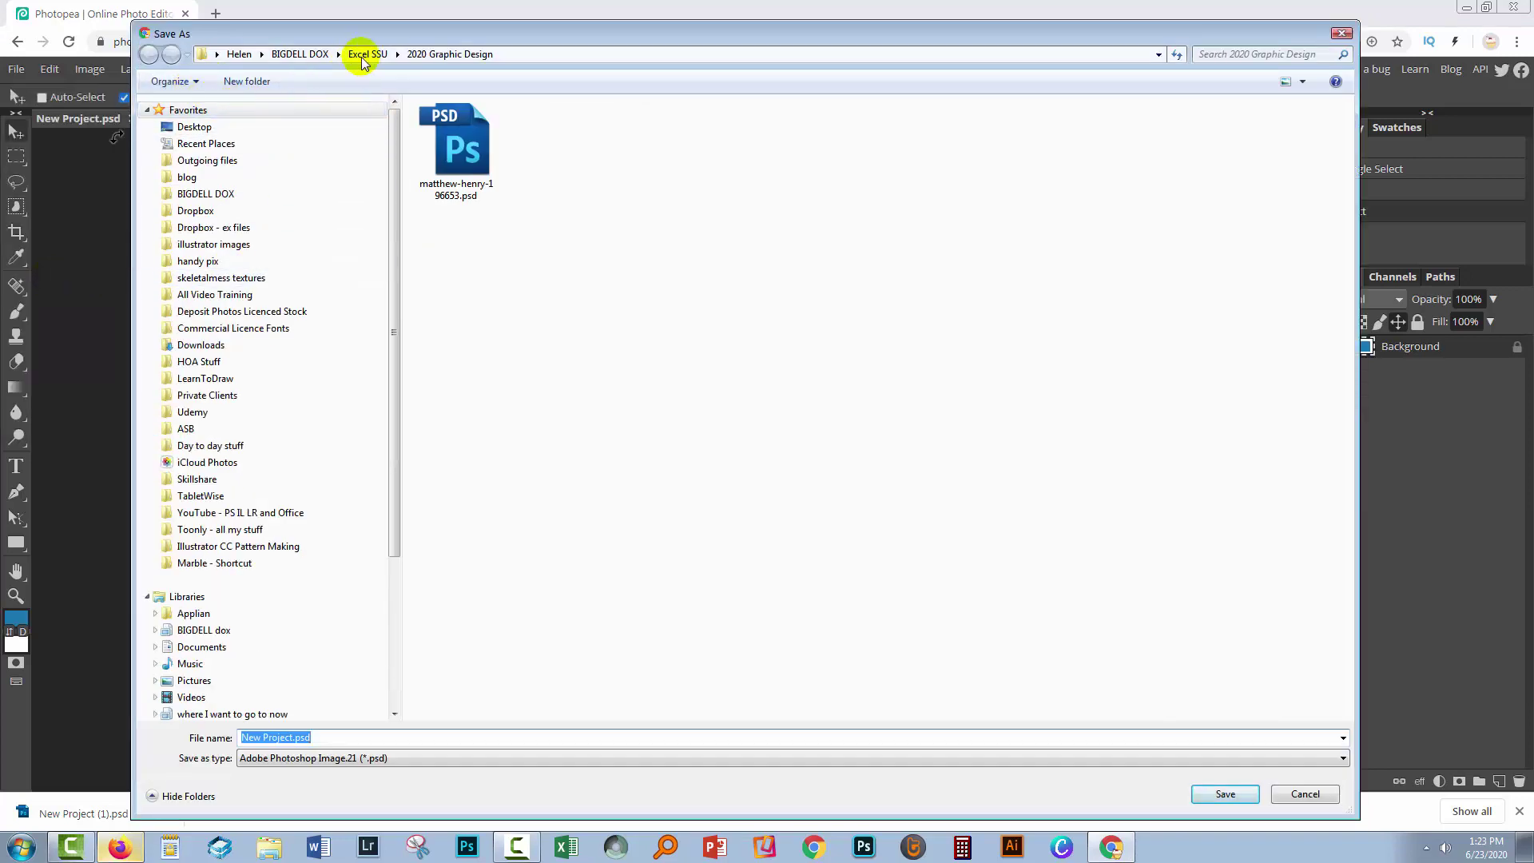
left_click_drag(332, 34, 264, 23)
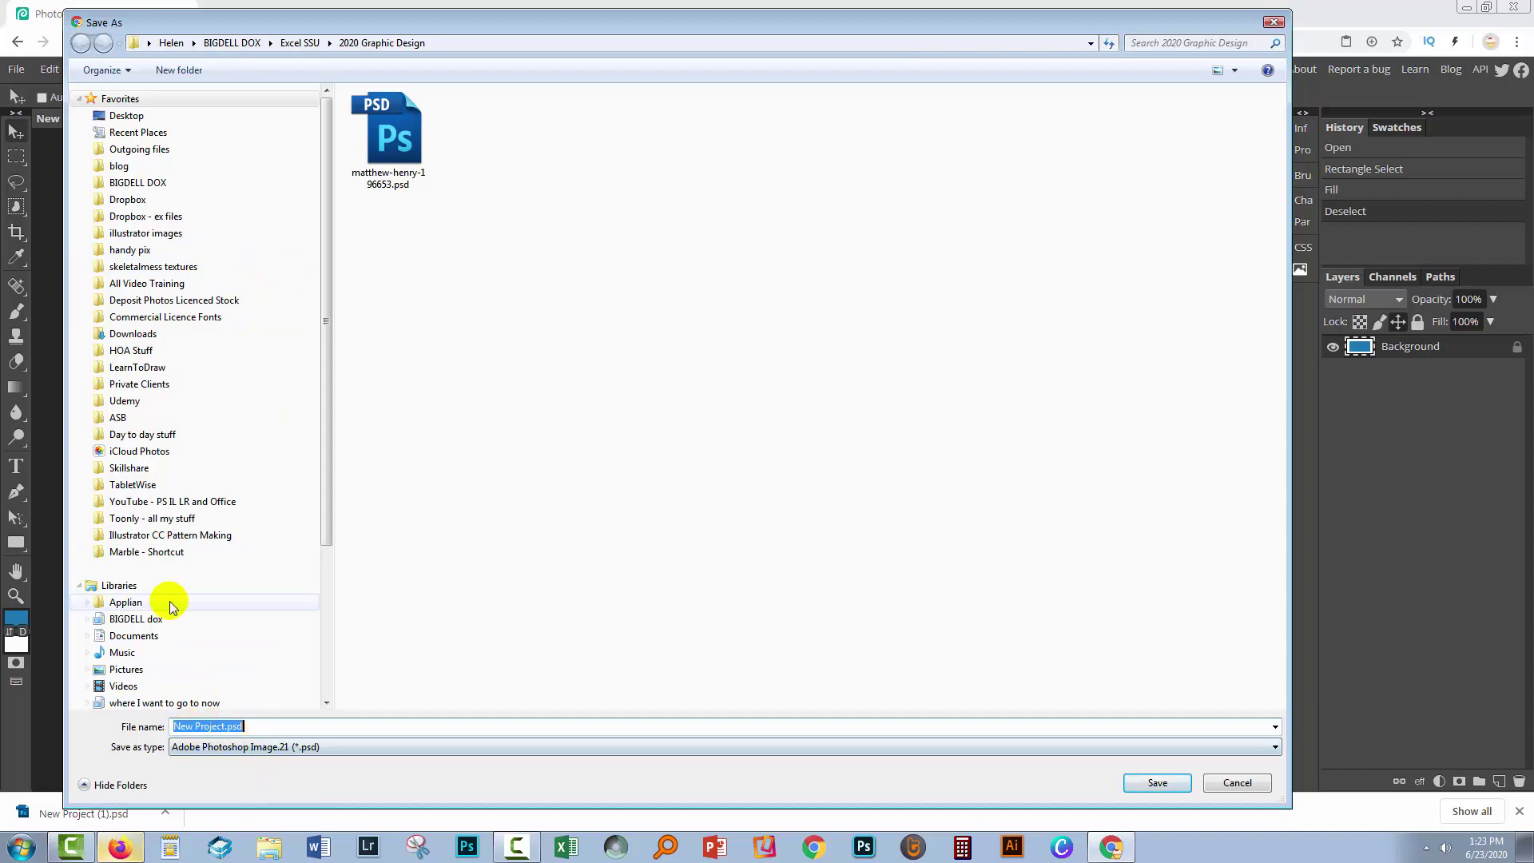
left_click(124, 334)
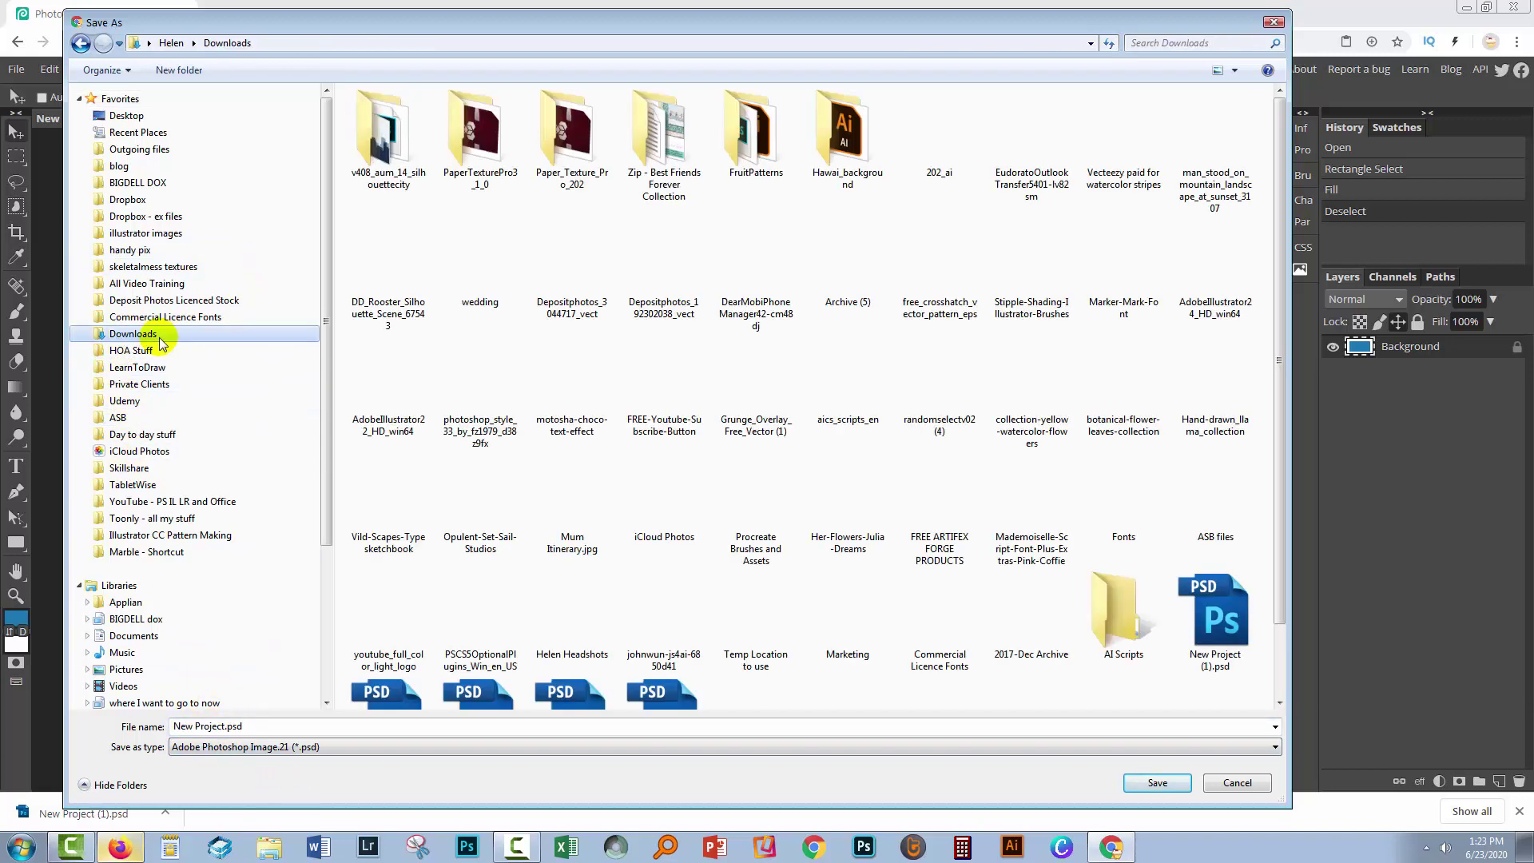
left_click(224, 721)
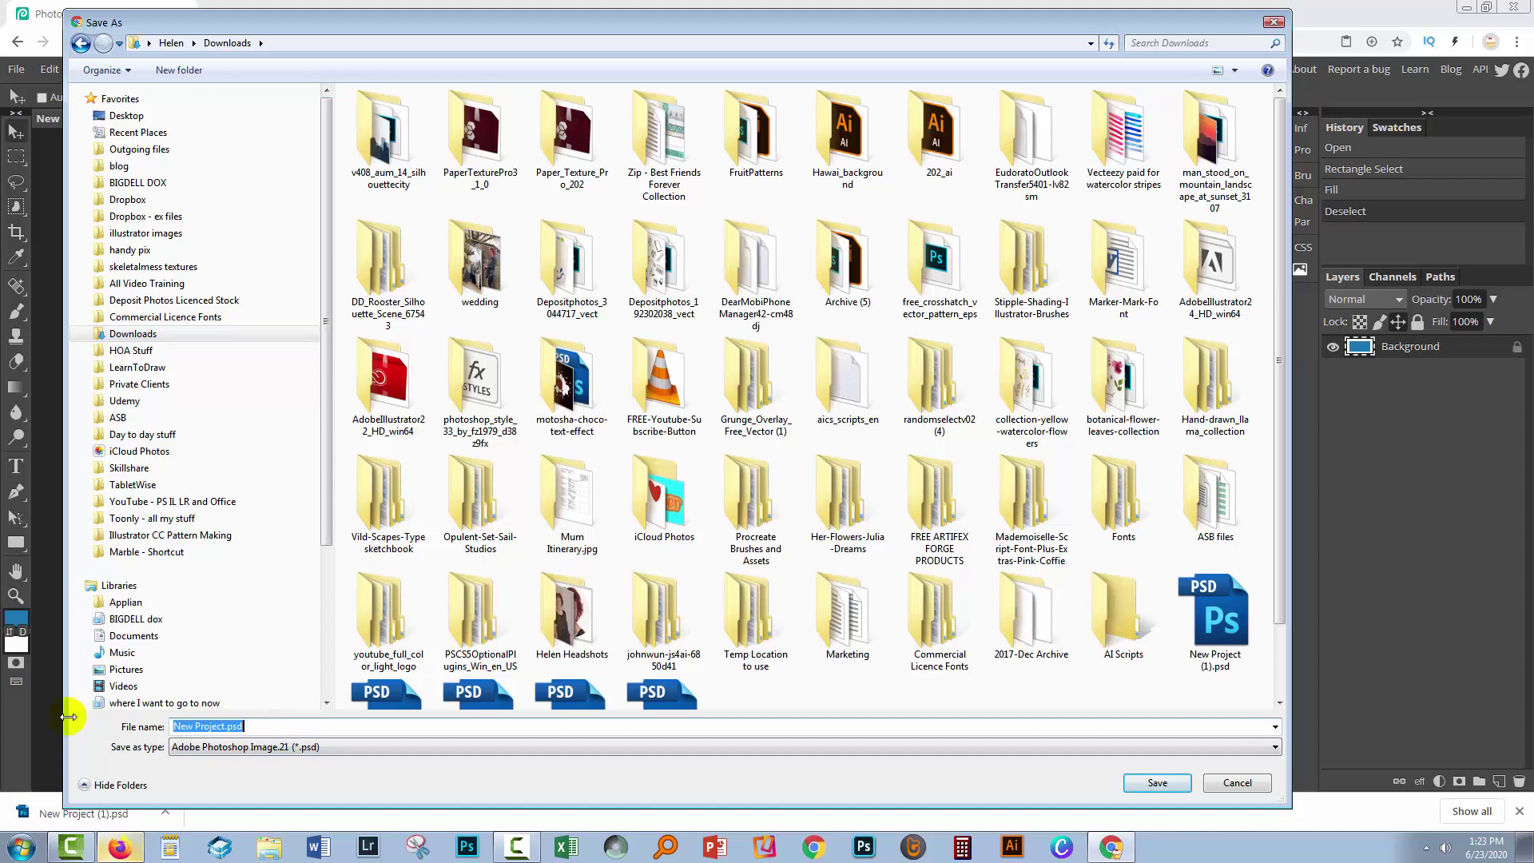
type("blue rect")
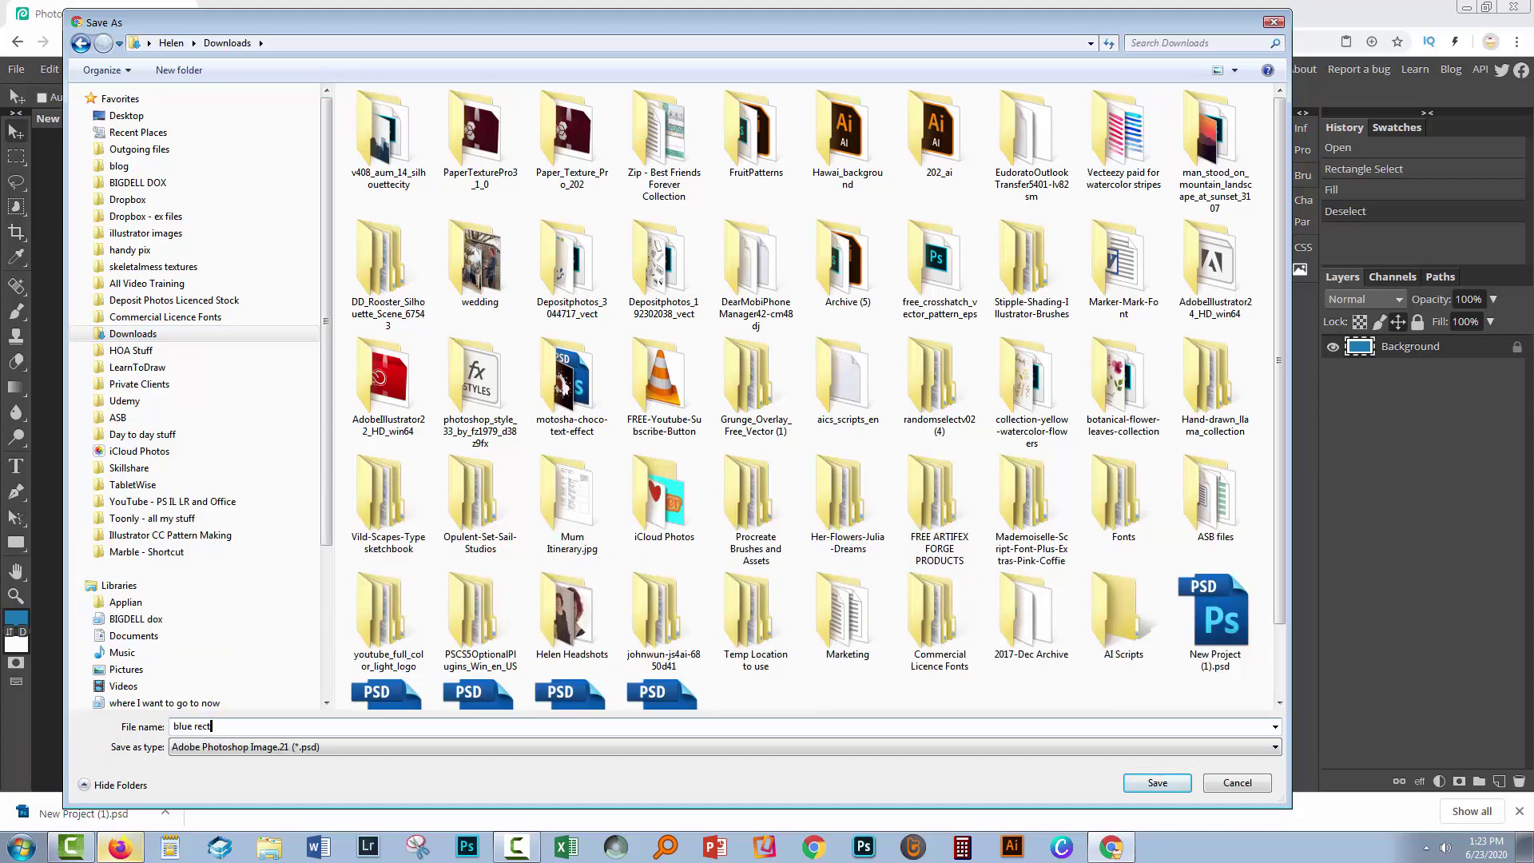
type("angle")
left_click(1160, 783)
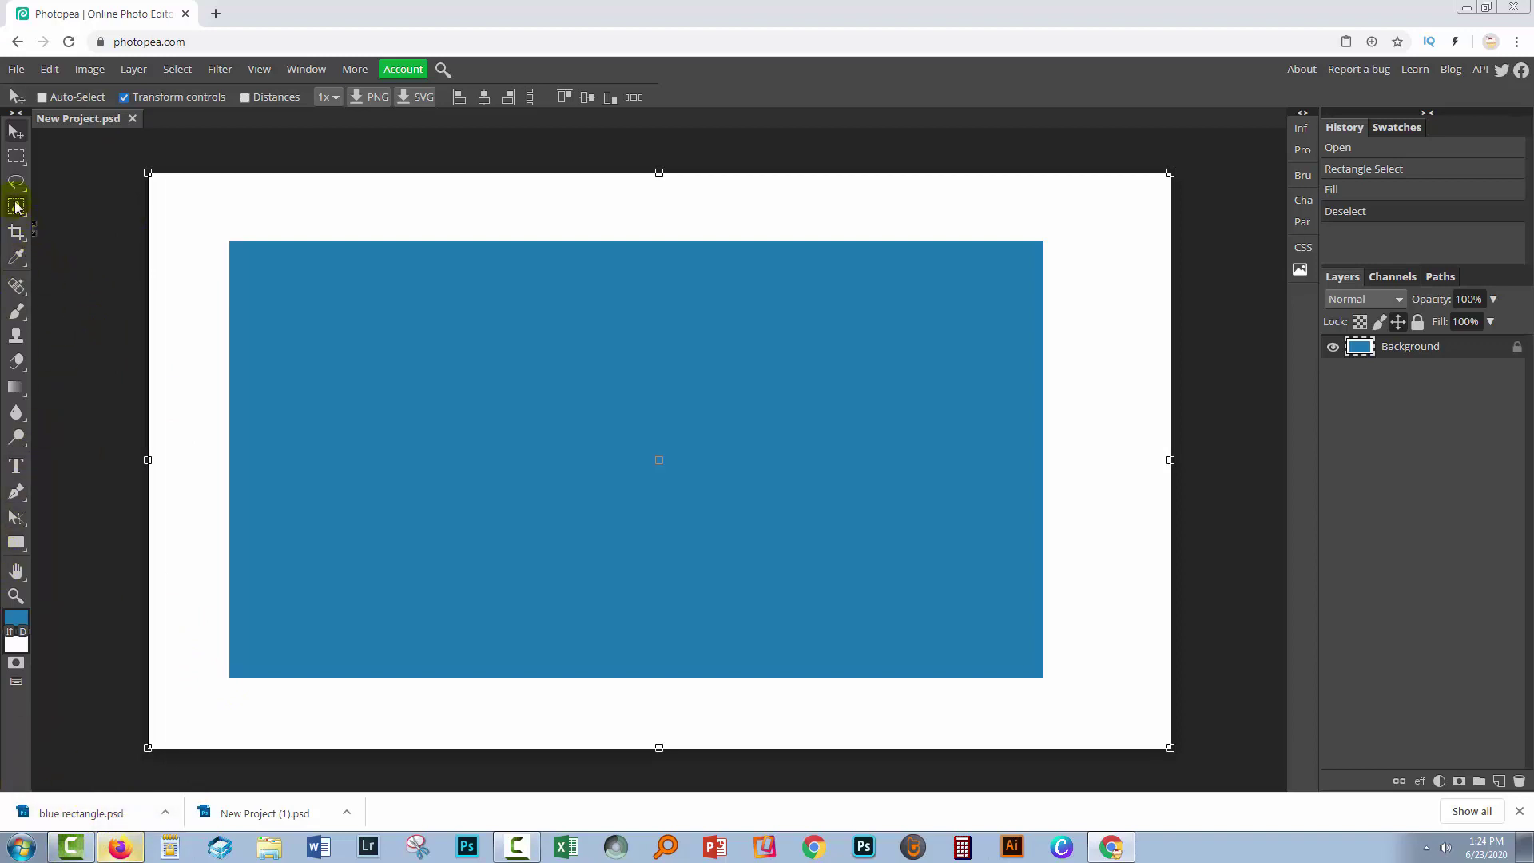
Set the foreground colour to magenta in the Color Picker.
right_click(15, 161)
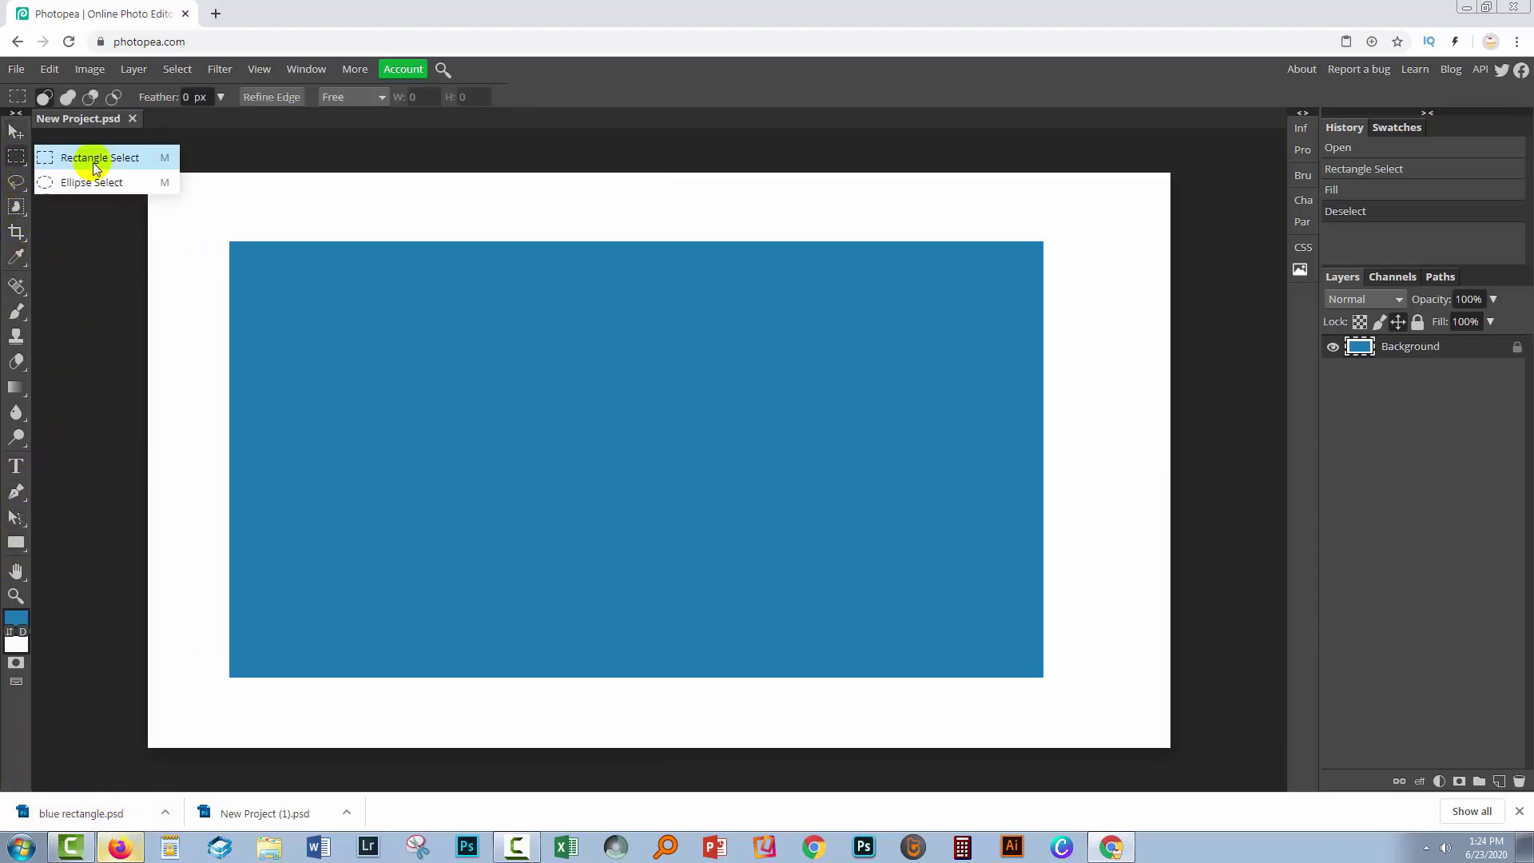
left_click(93, 162)
right_click(17, 157)
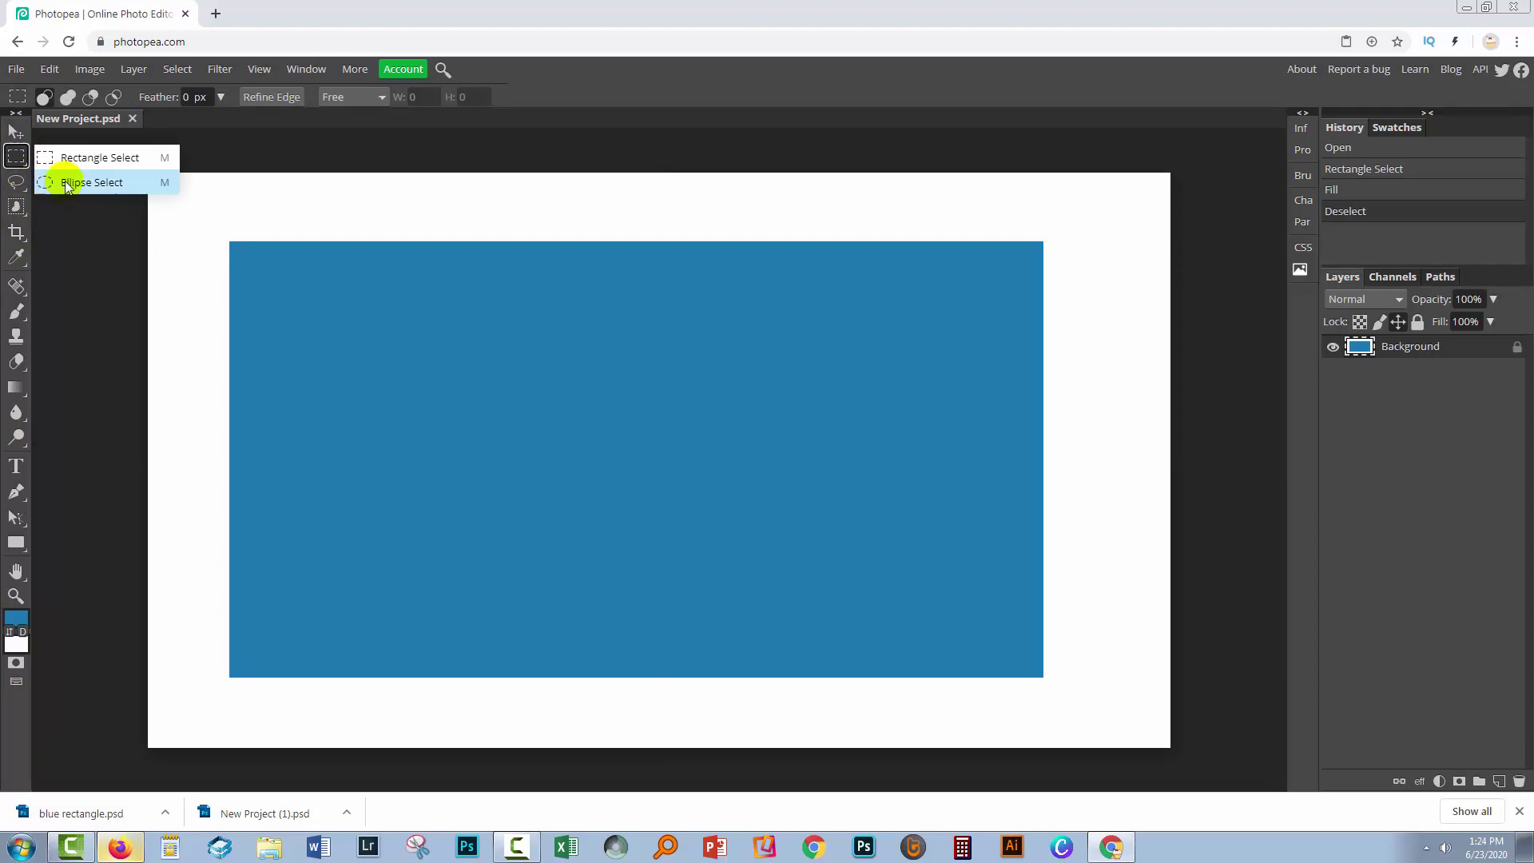
left_click(18, 619)
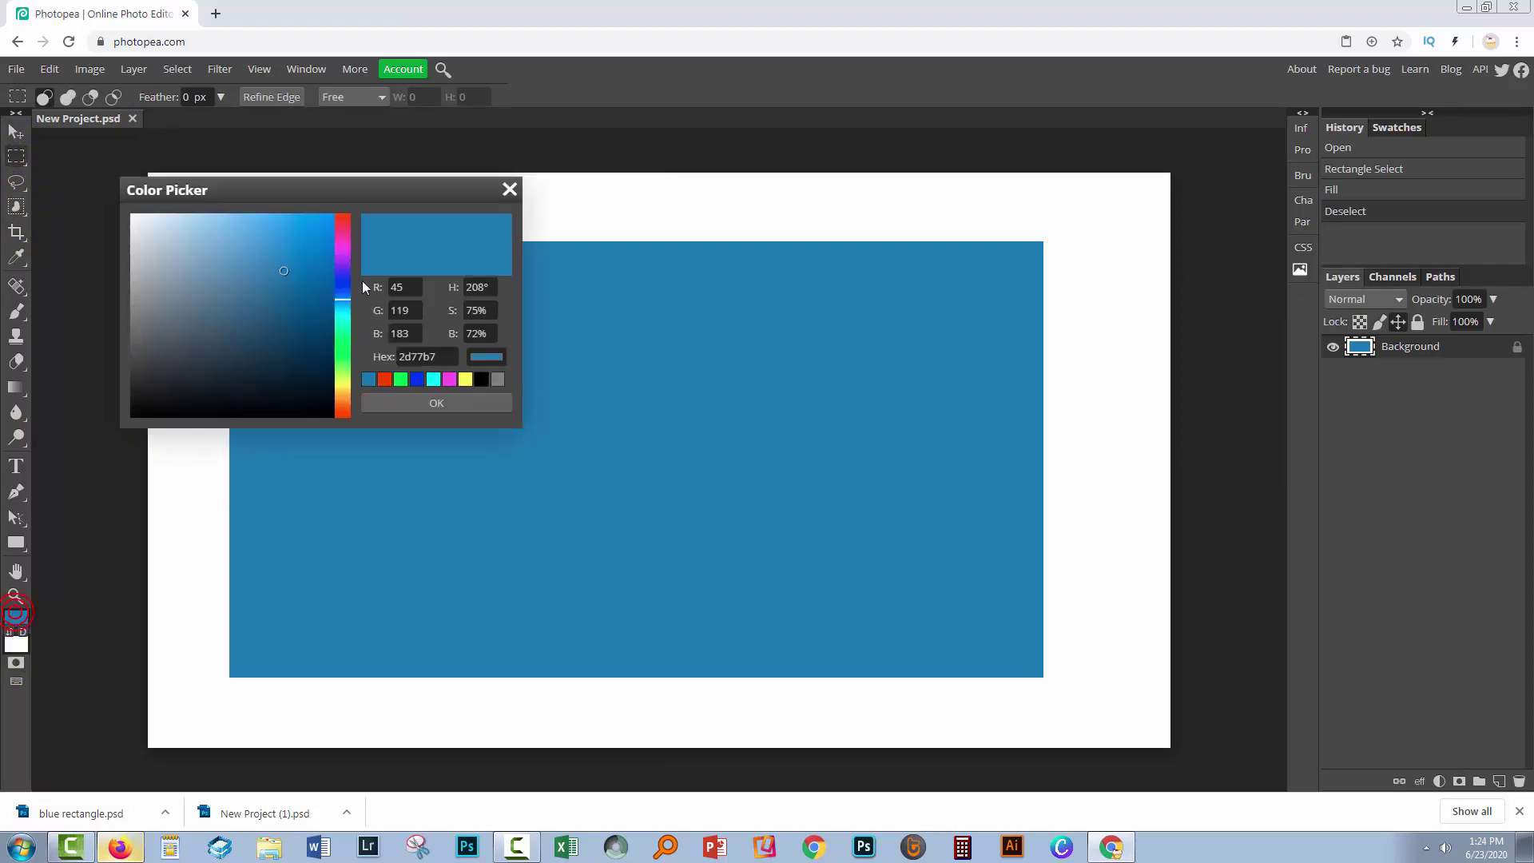
left_click(343, 241)
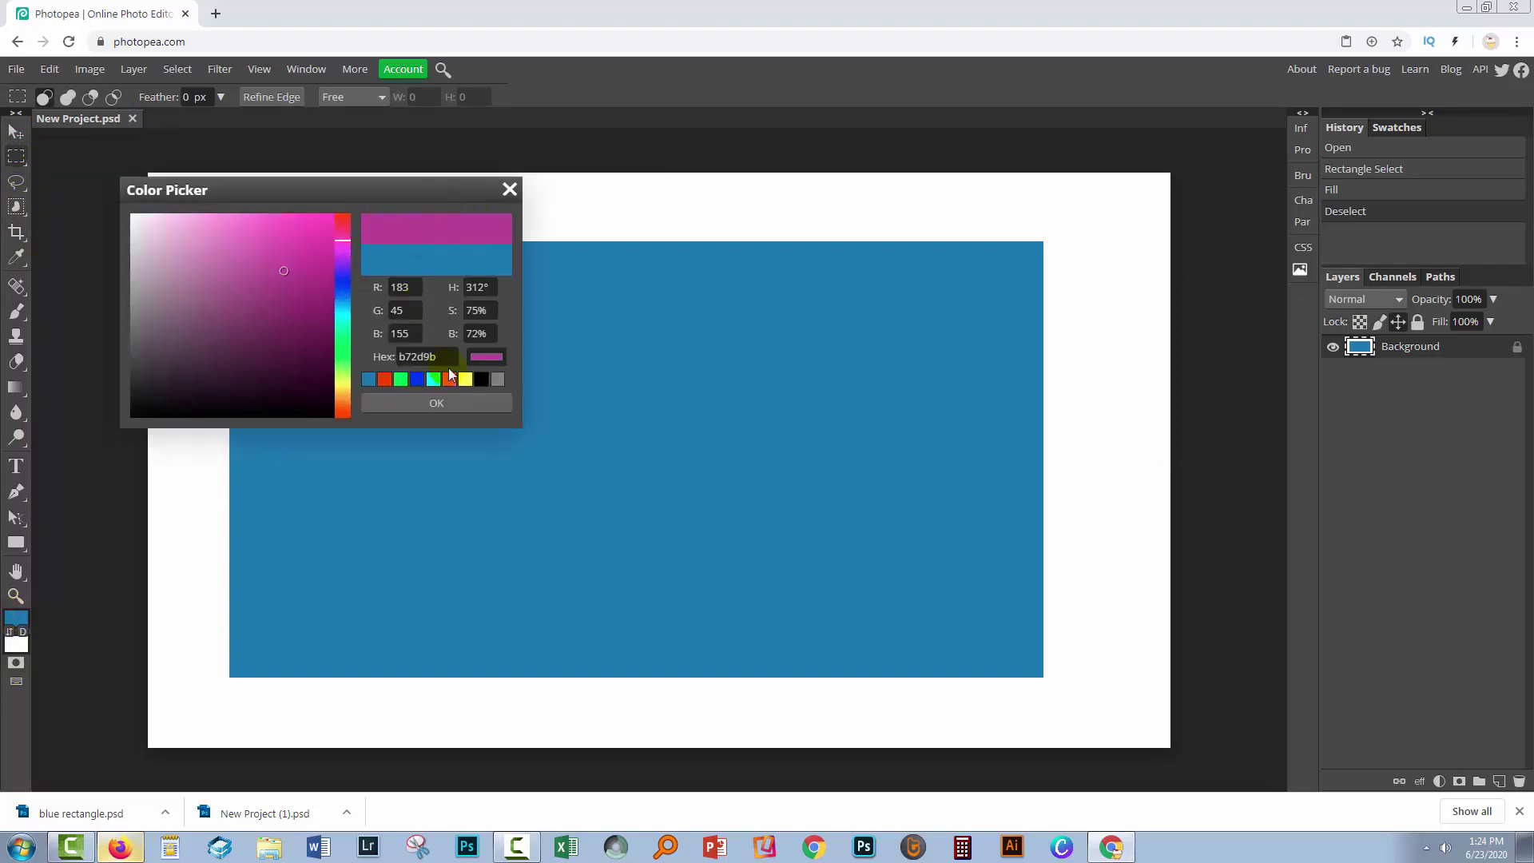
left_click(411, 401)
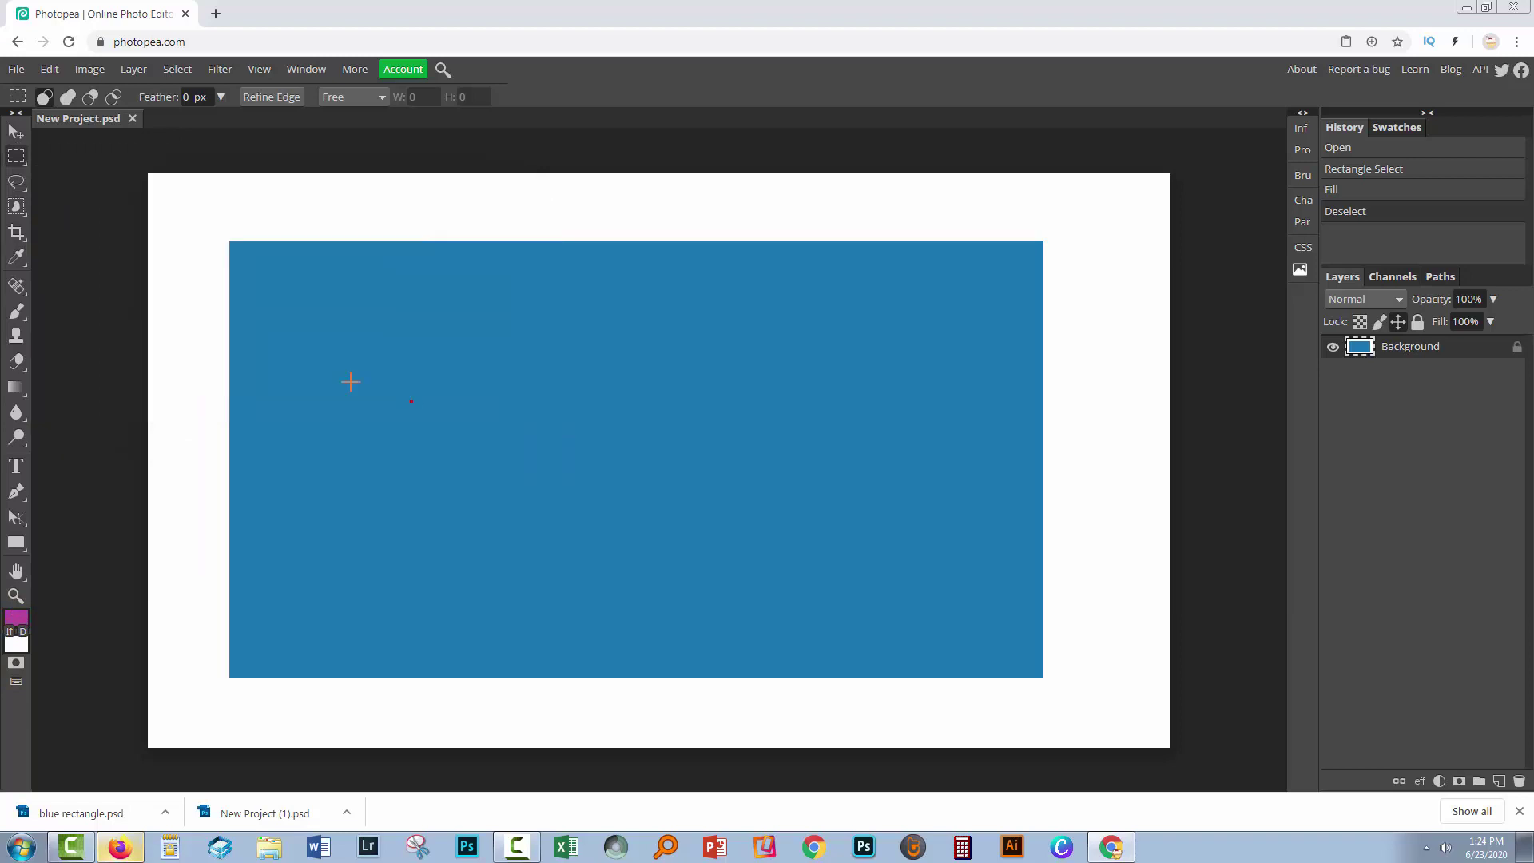
Select a circle over the rectangle's left half with Ellipse Select and fill it magenta.
right_click(16, 156)
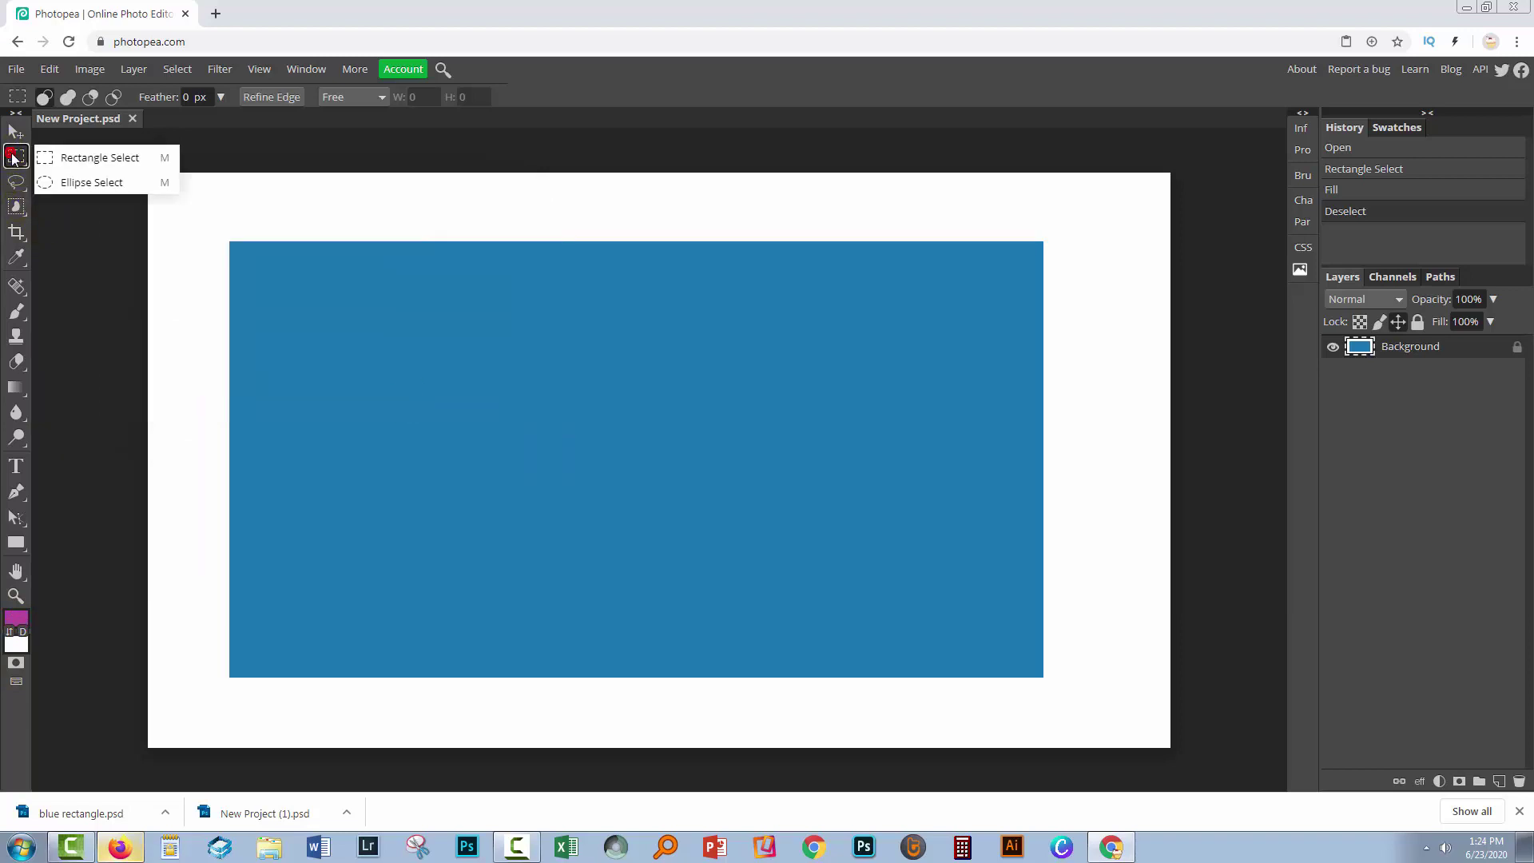
left_click(52, 182)
left_click_drag(354, 279, 778, 710)
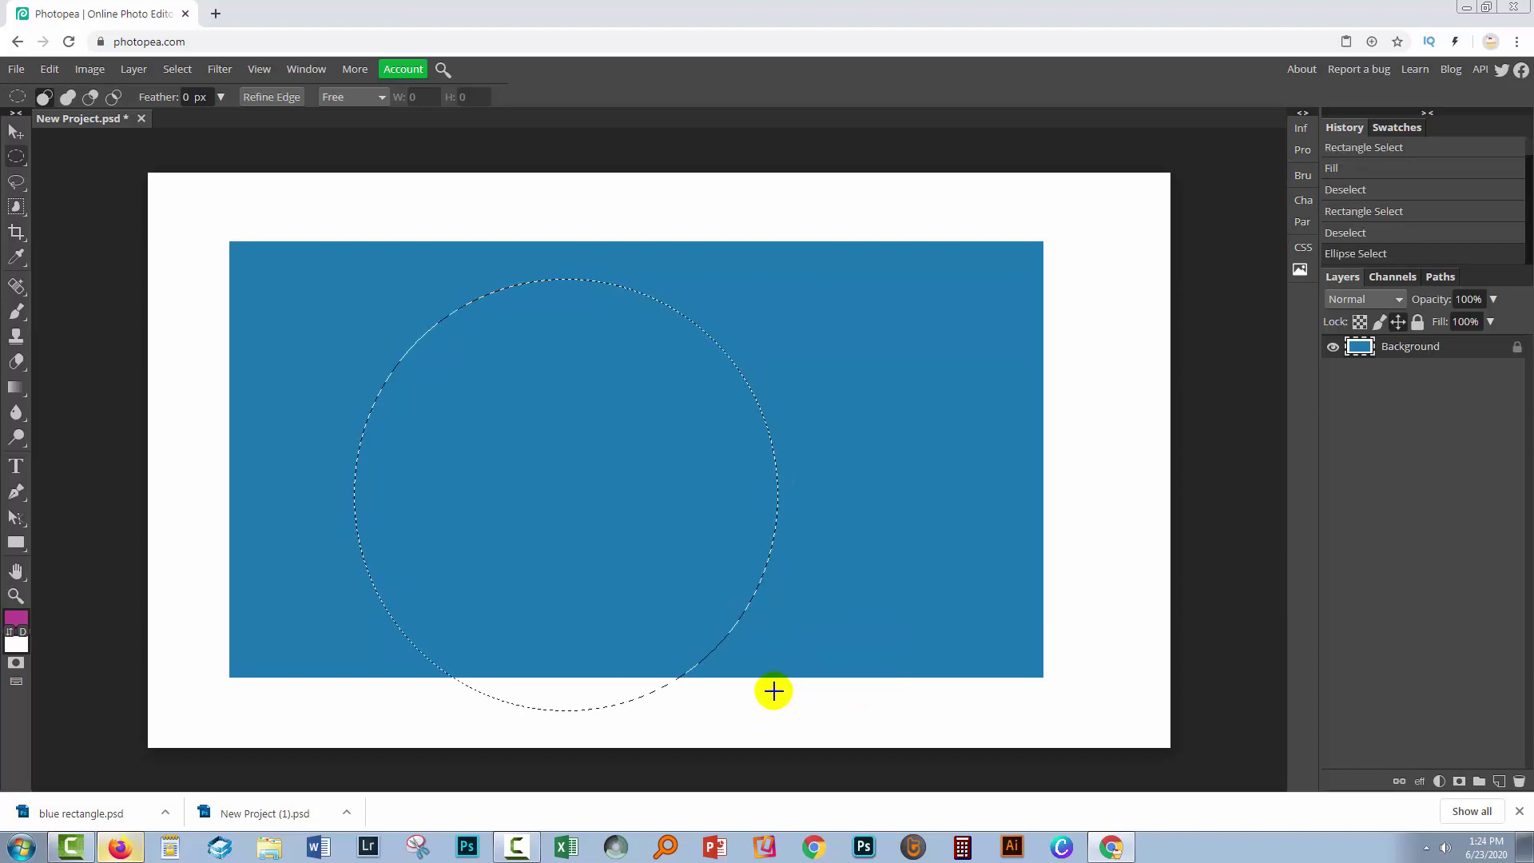
key("alt+BackSpace")
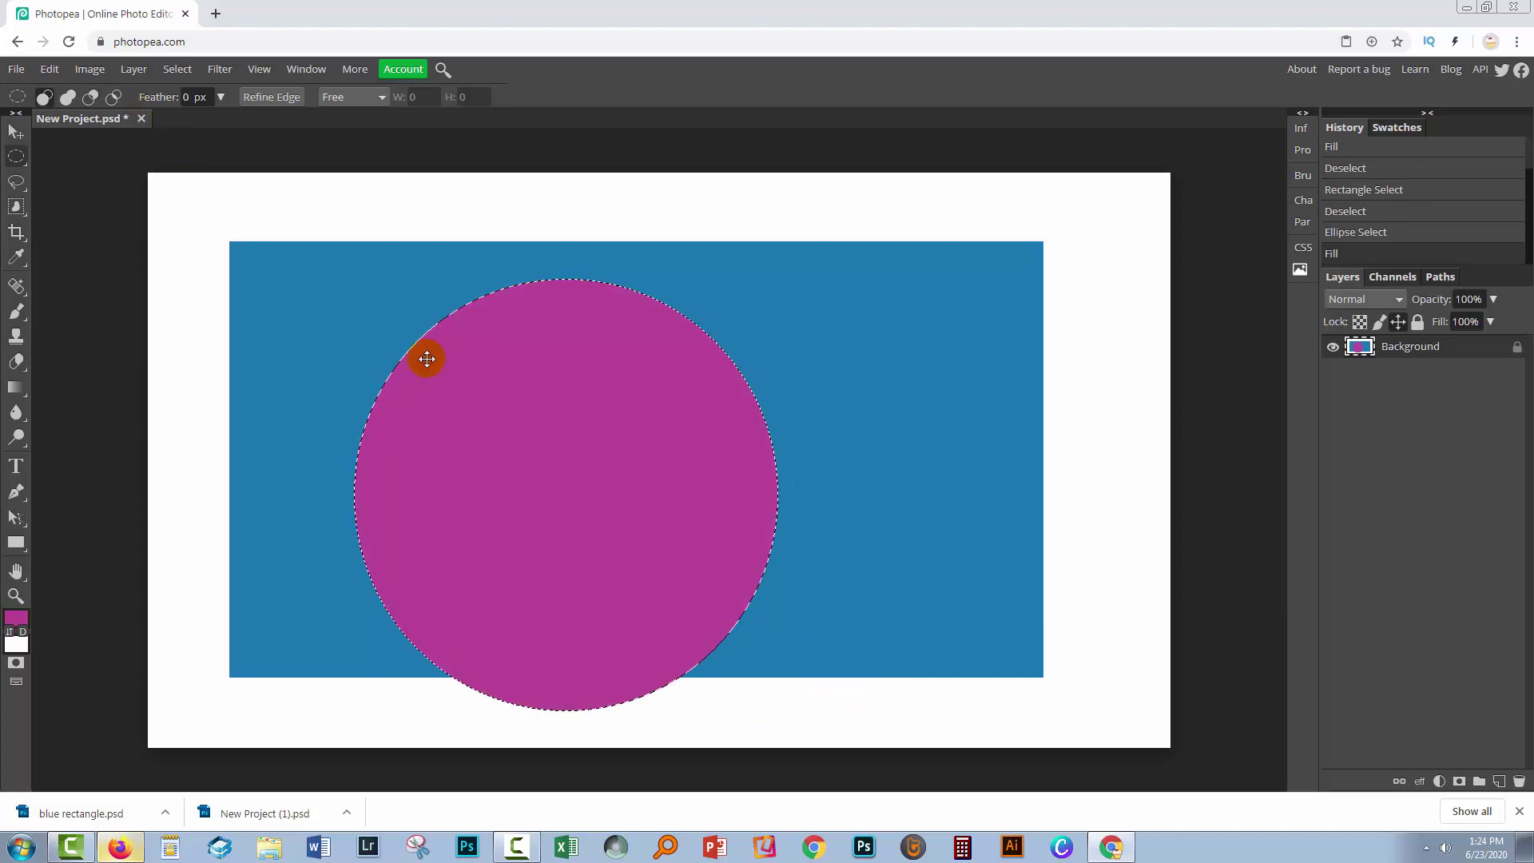
Save the PSD over the existing blue rectangle.psd, confirming the replacement.
left_click(16, 69)
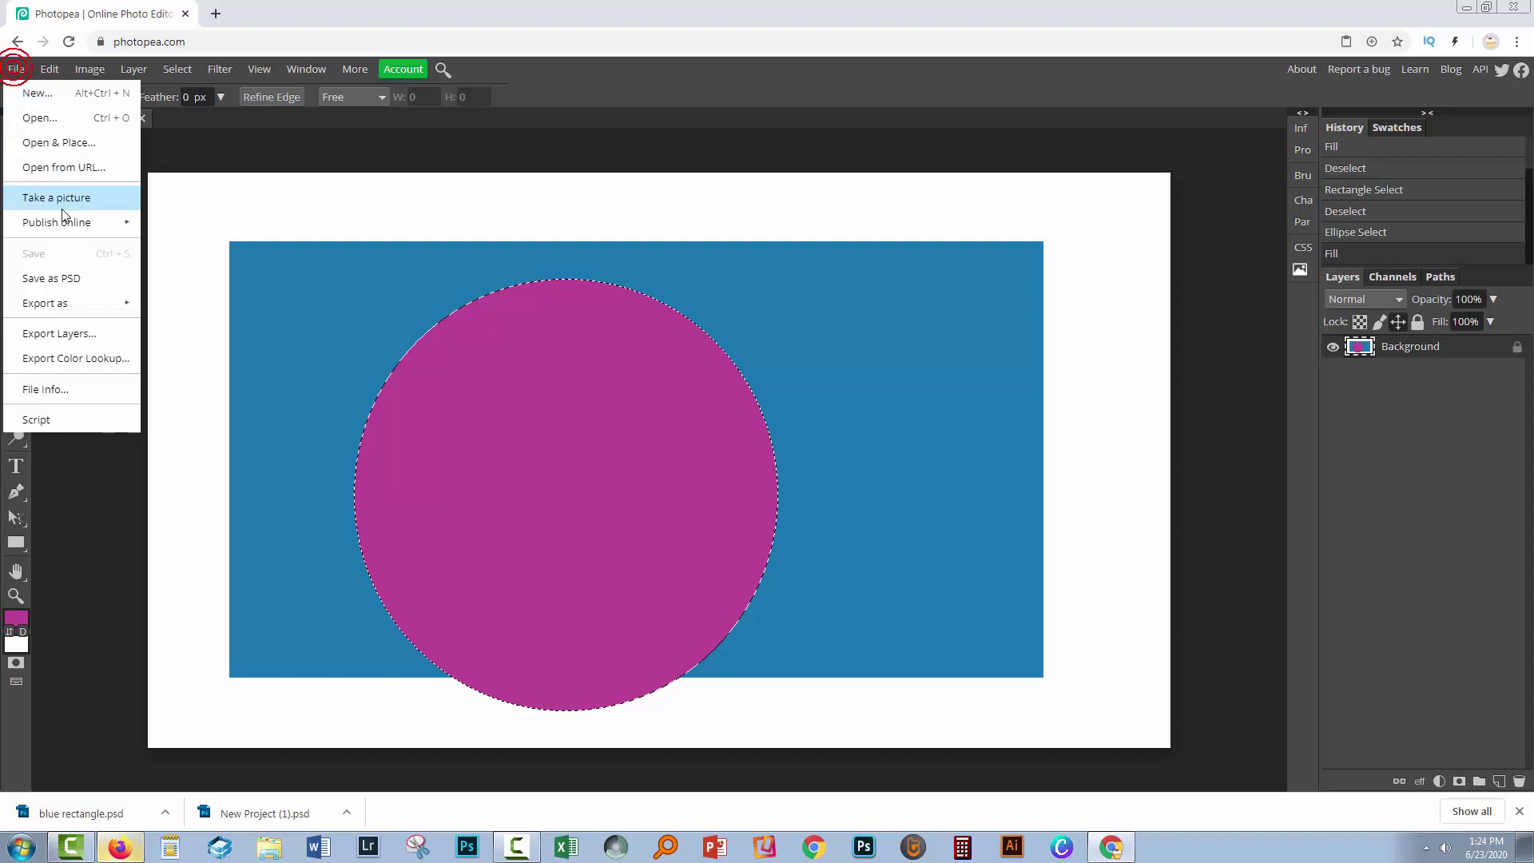
left_click(56, 278)
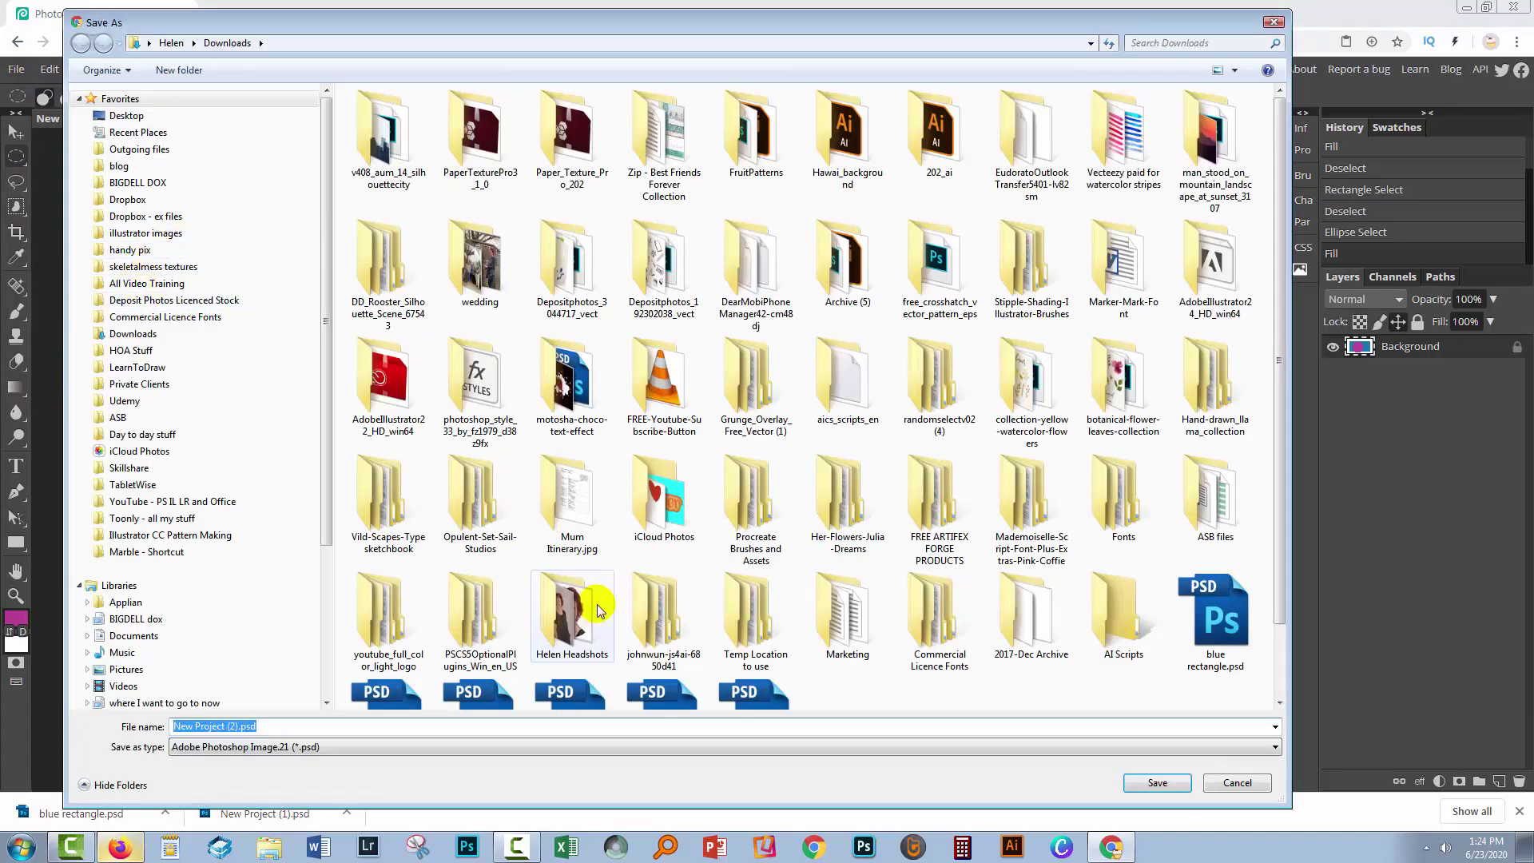
left_click(1215, 620)
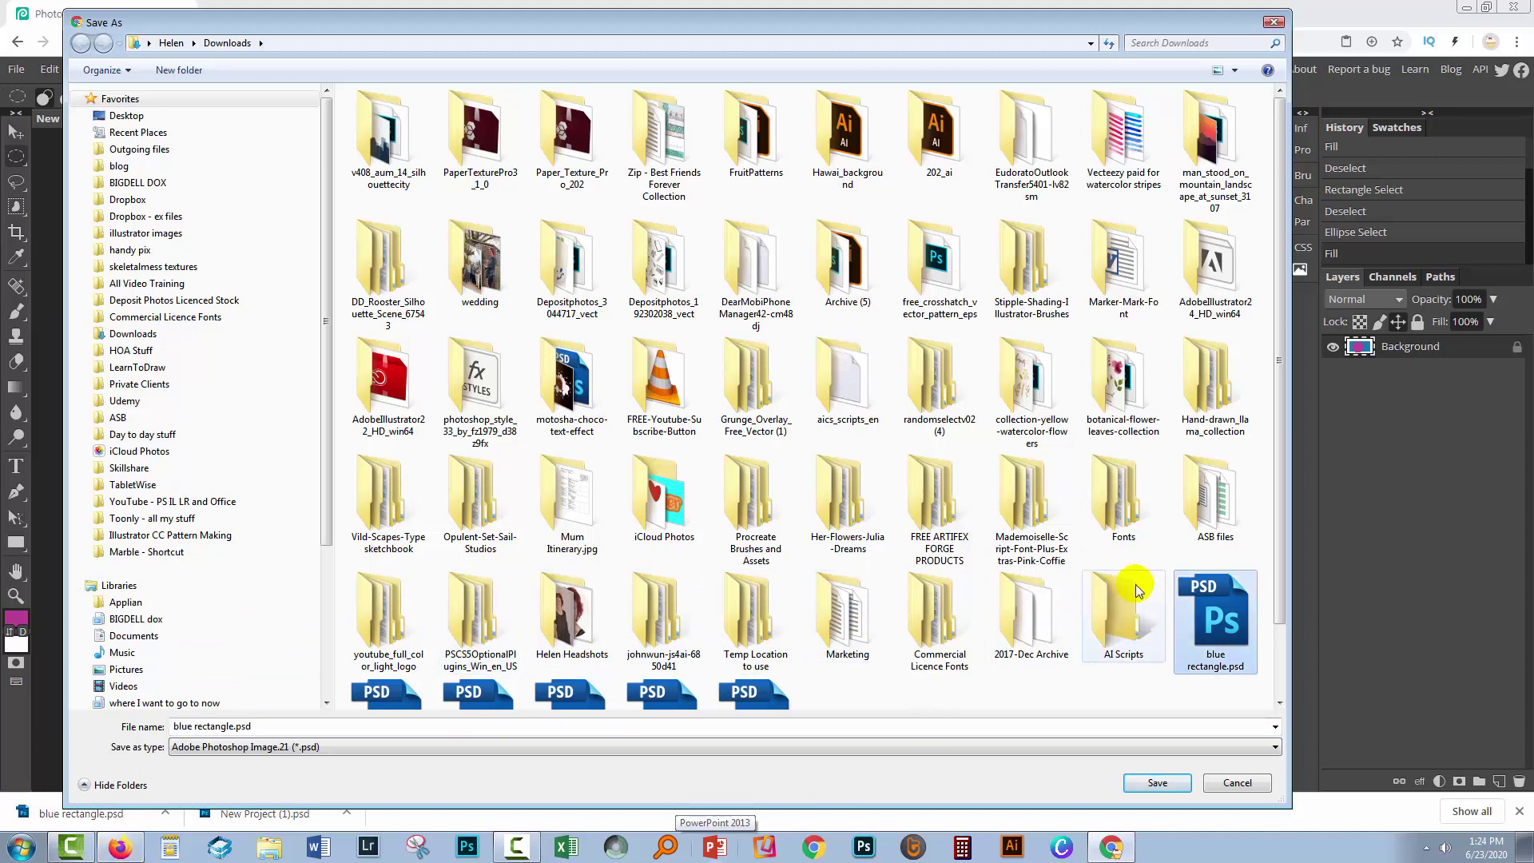
left_click(1157, 783)
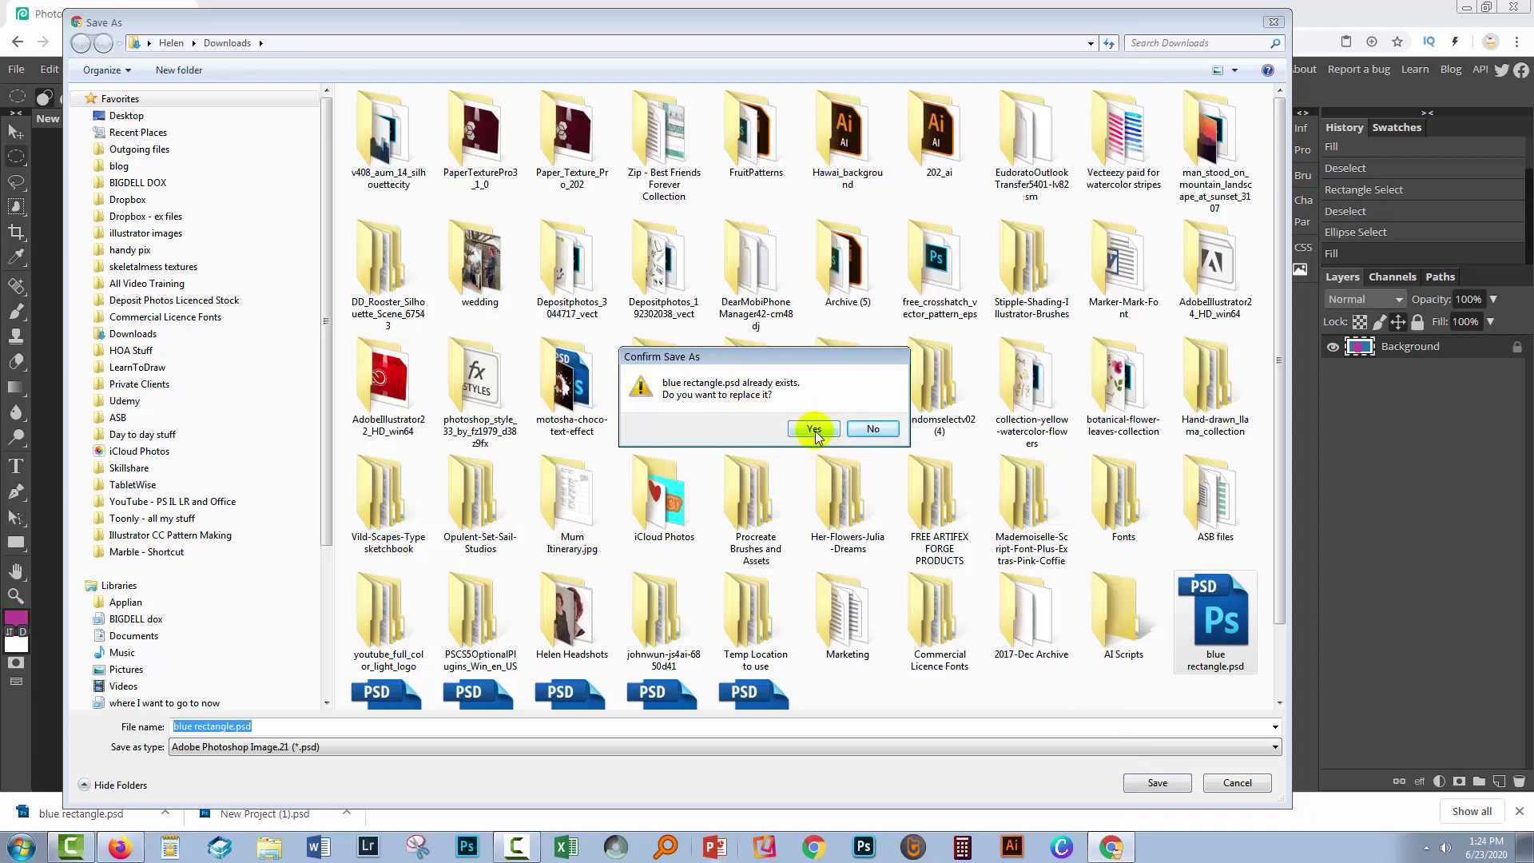
left_click(815, 430)
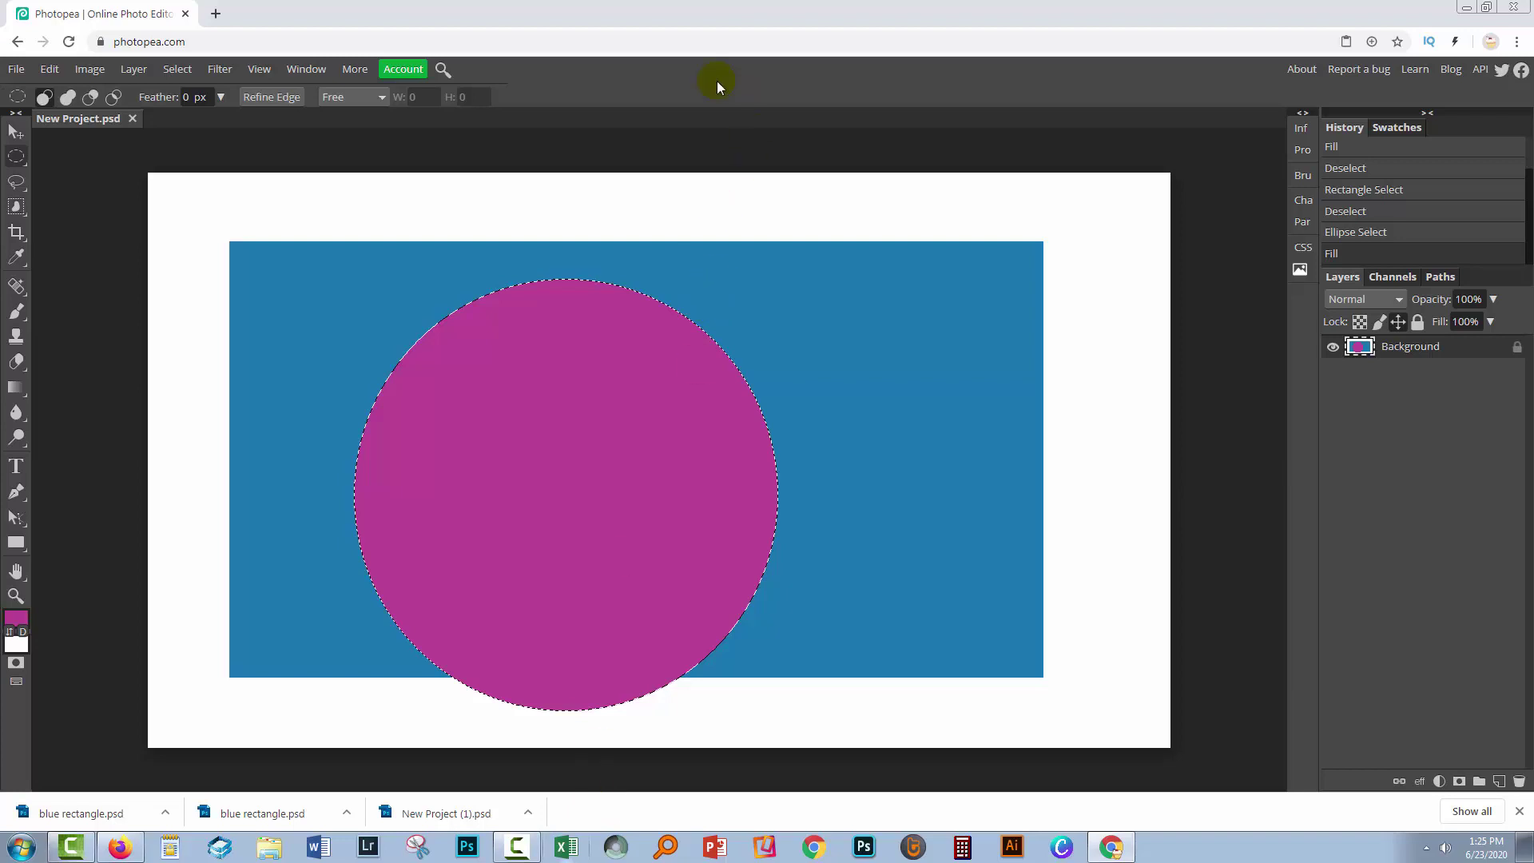
Switch to the Move tool and deselect, removing the outline around the magenta circle.
left_click(15, 132)
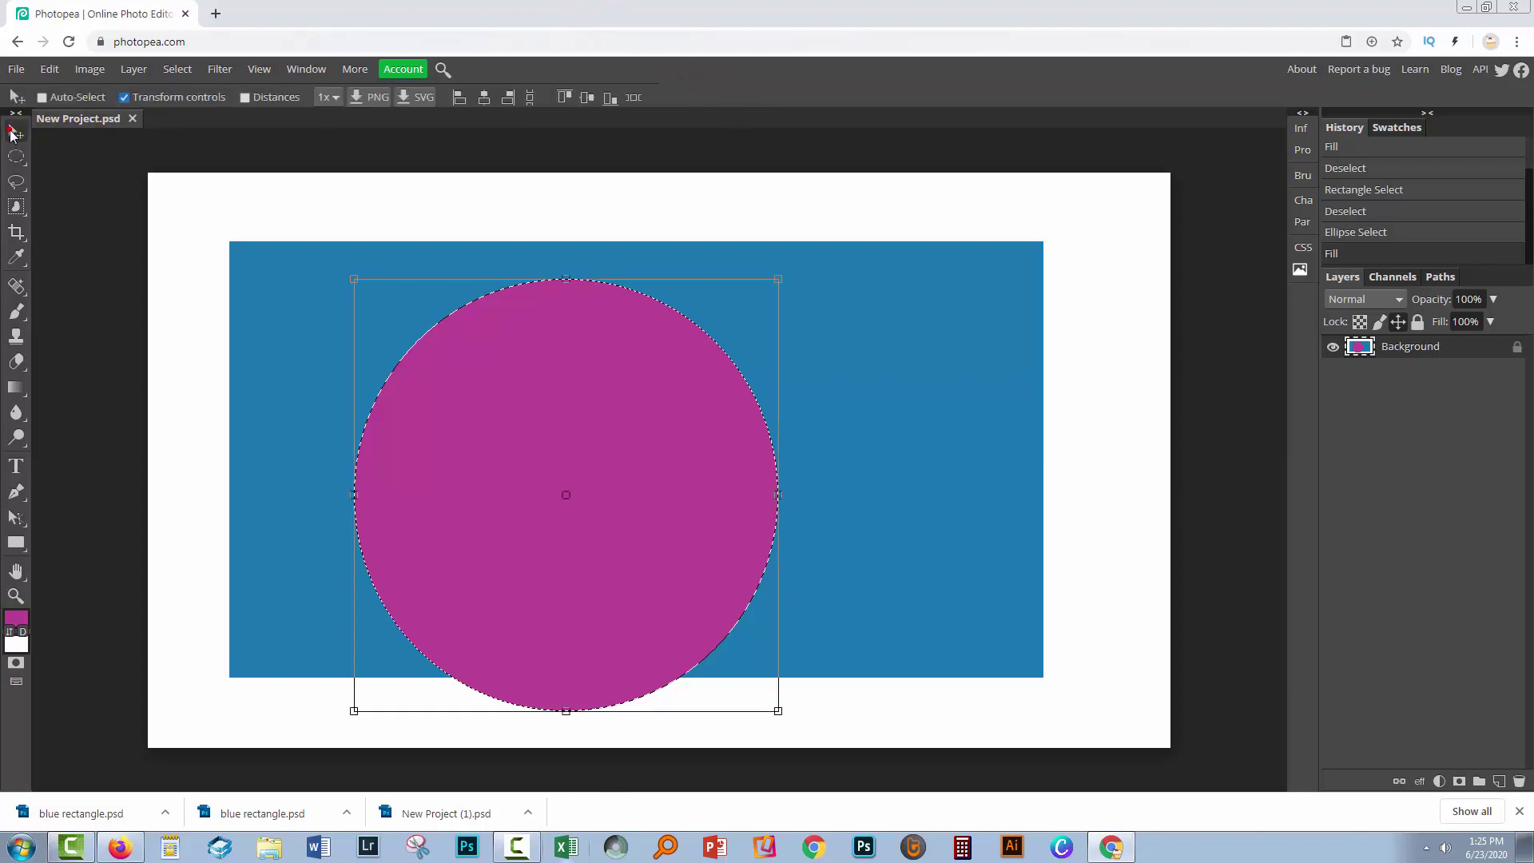
left_click(170, 198)
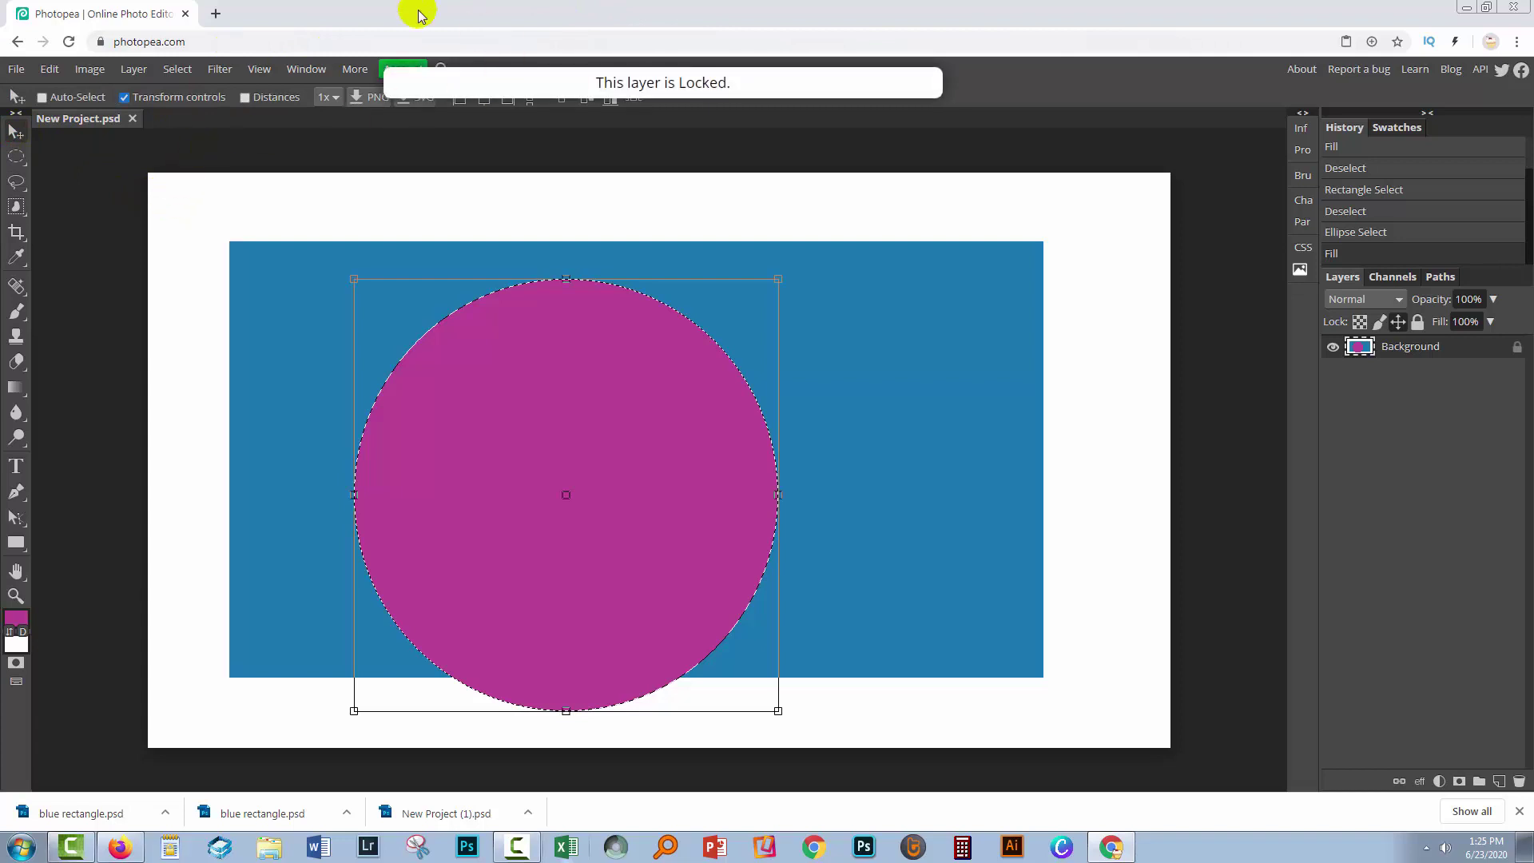
left_click(178, 68)
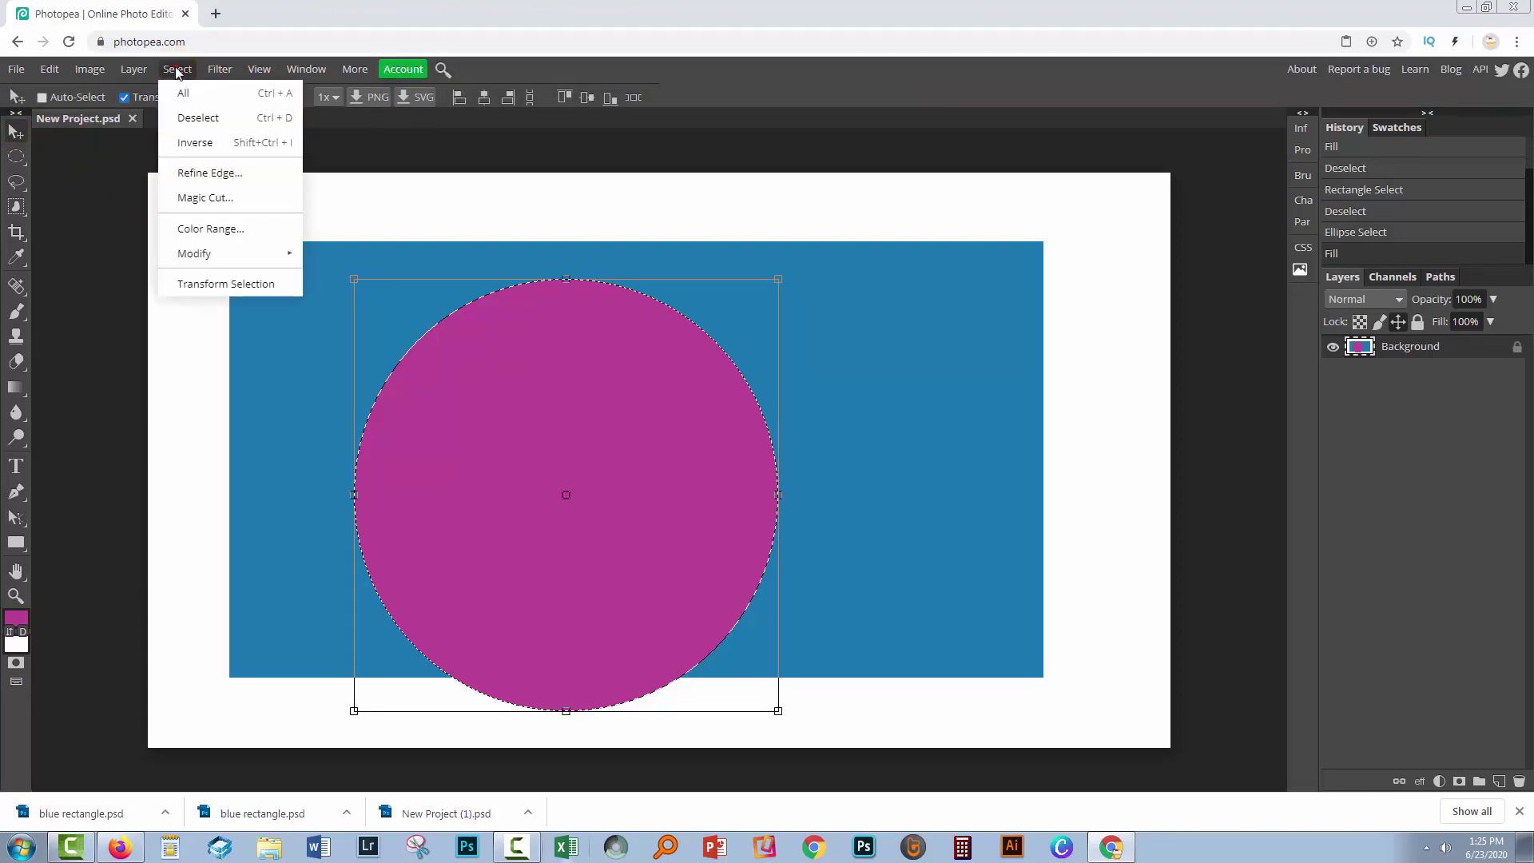
left_click(189, 116)
left_click(230, 362)
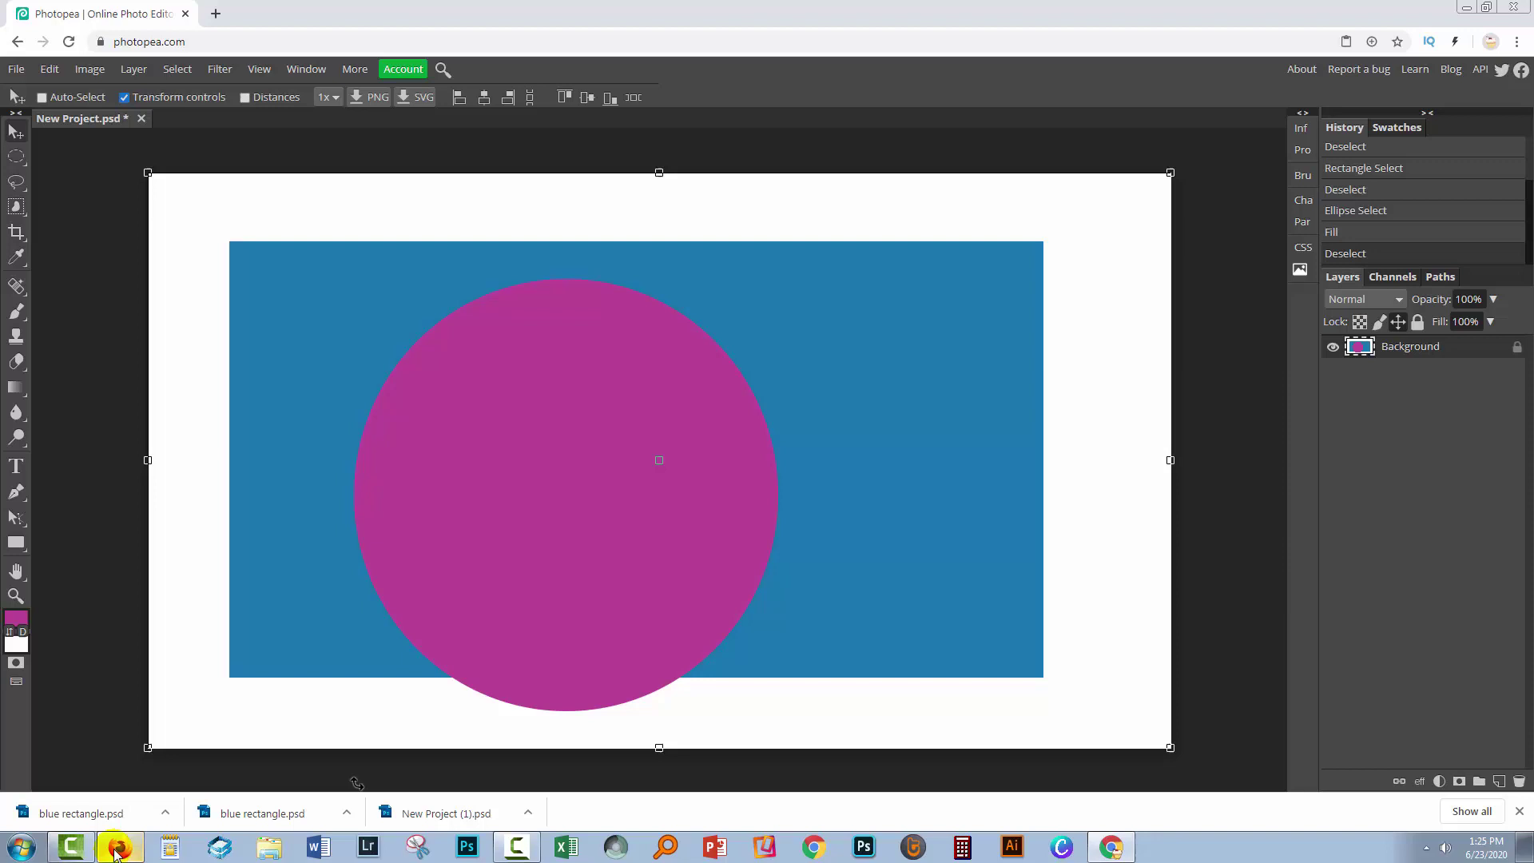
In Firefox Options, set Downloads to 'Always ask you where to save files'.
left_click(118, 848)
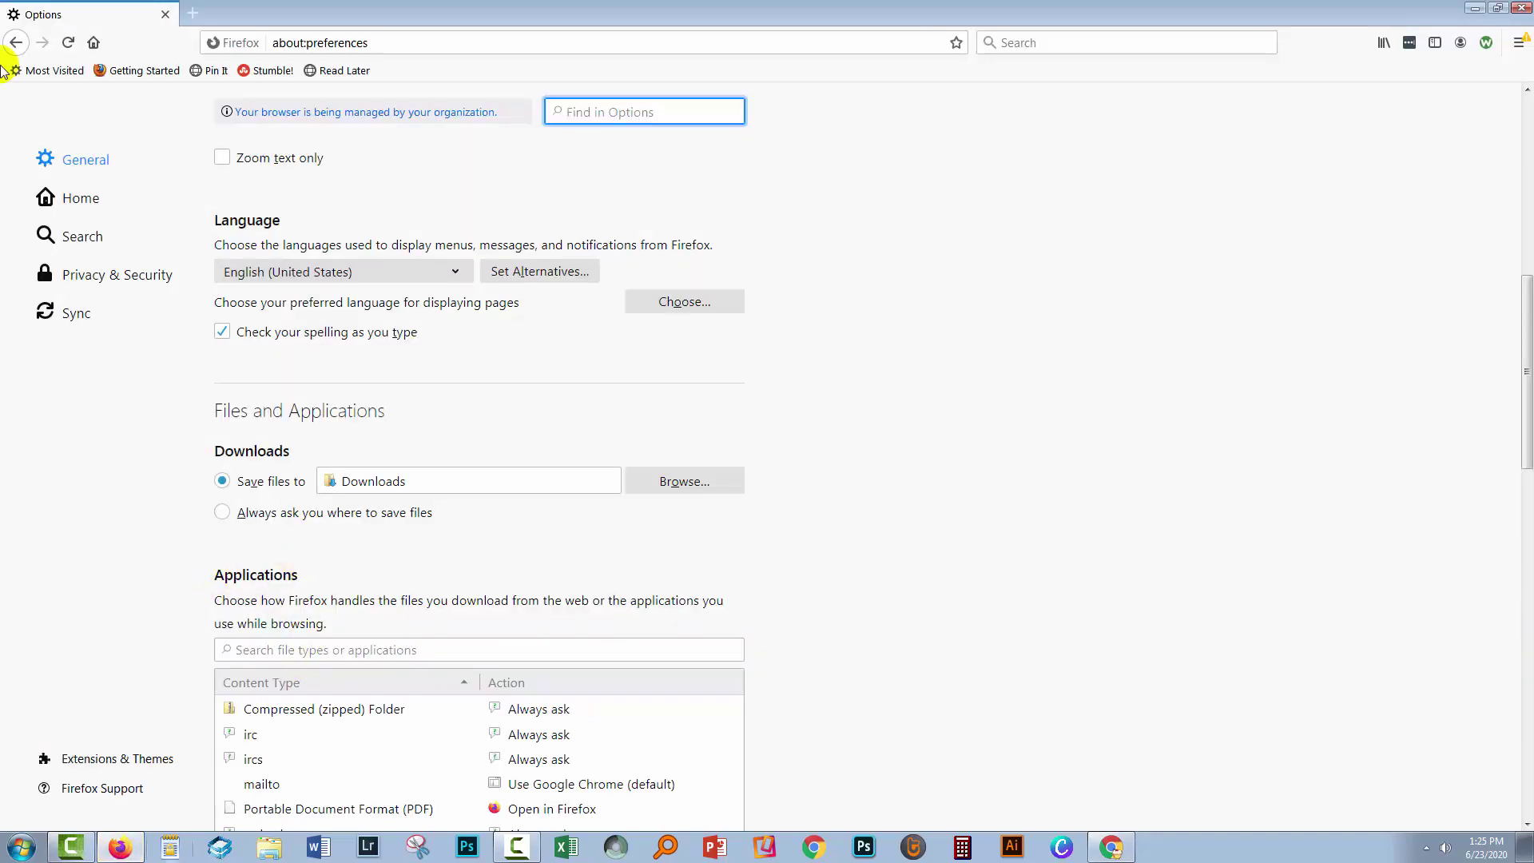
left_click(1518, 42)
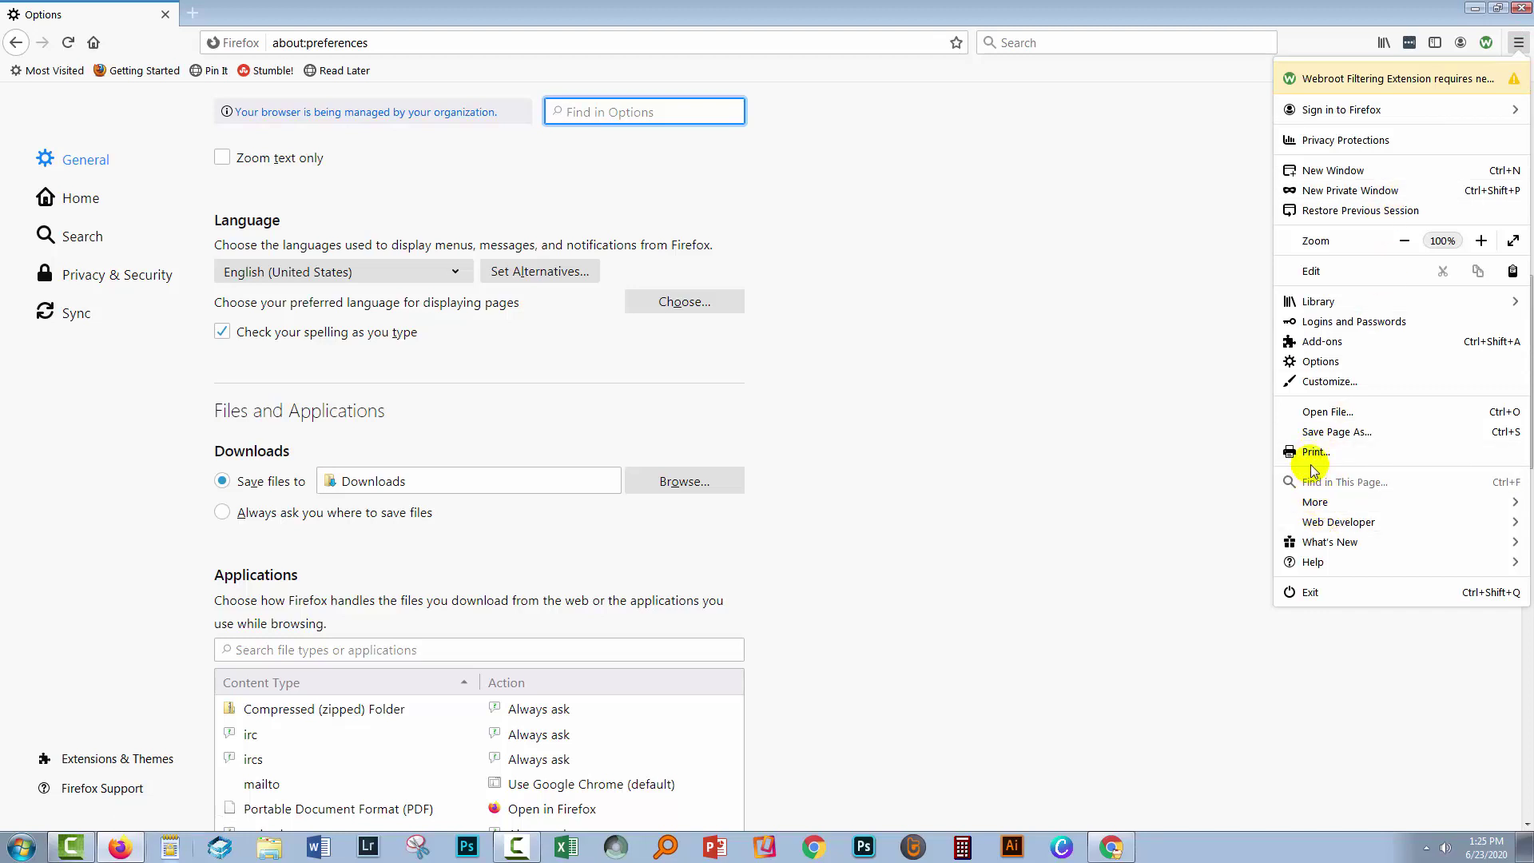
left_click(1314, 359)
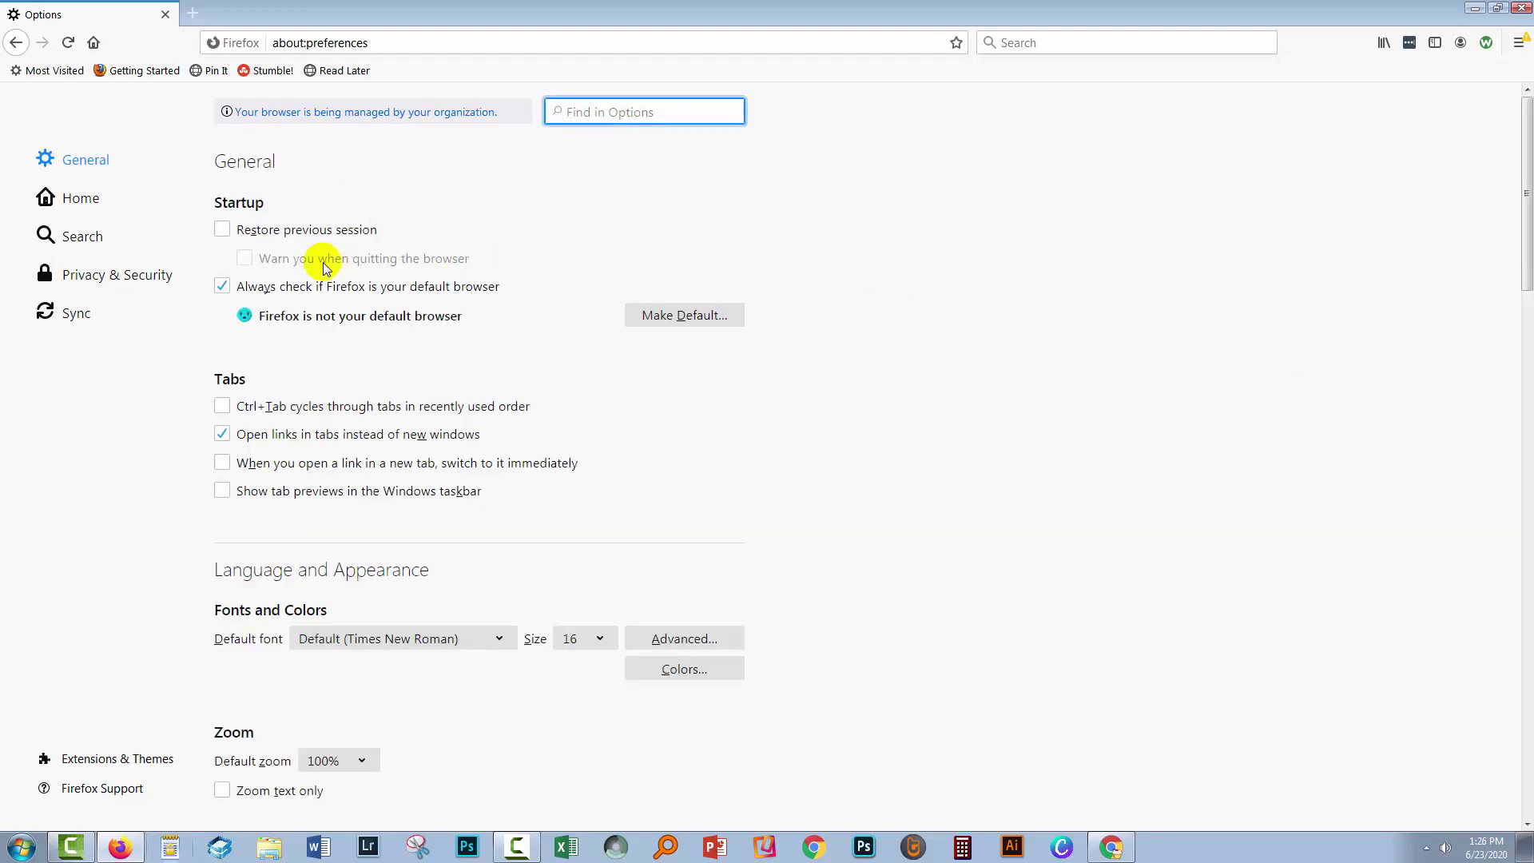
scroll(340, 627, "down", 3)
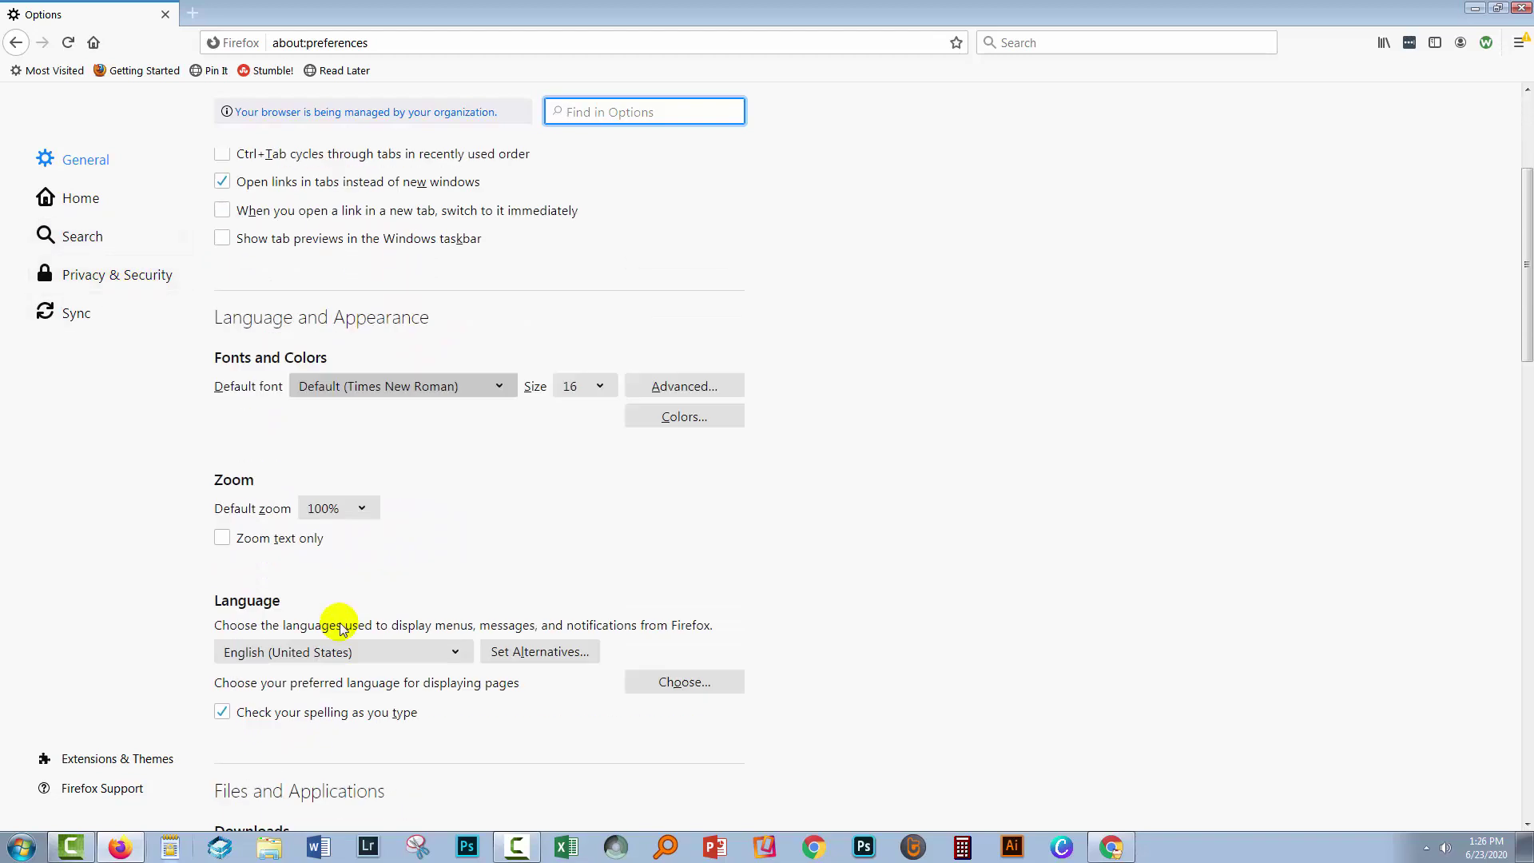
scroll(340, 627, "down", 3)
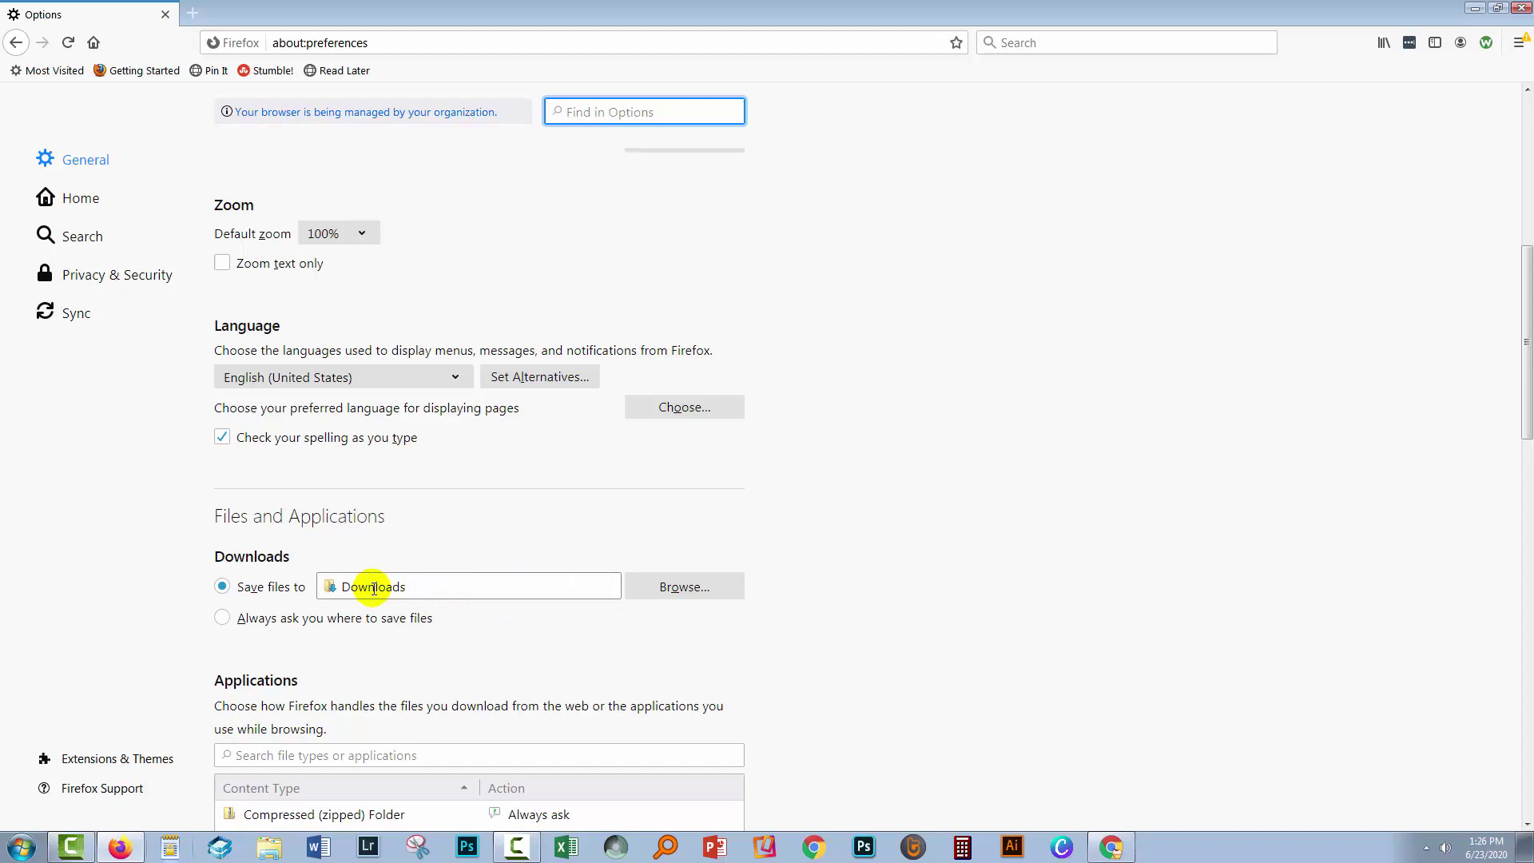
left_click(222, 620)
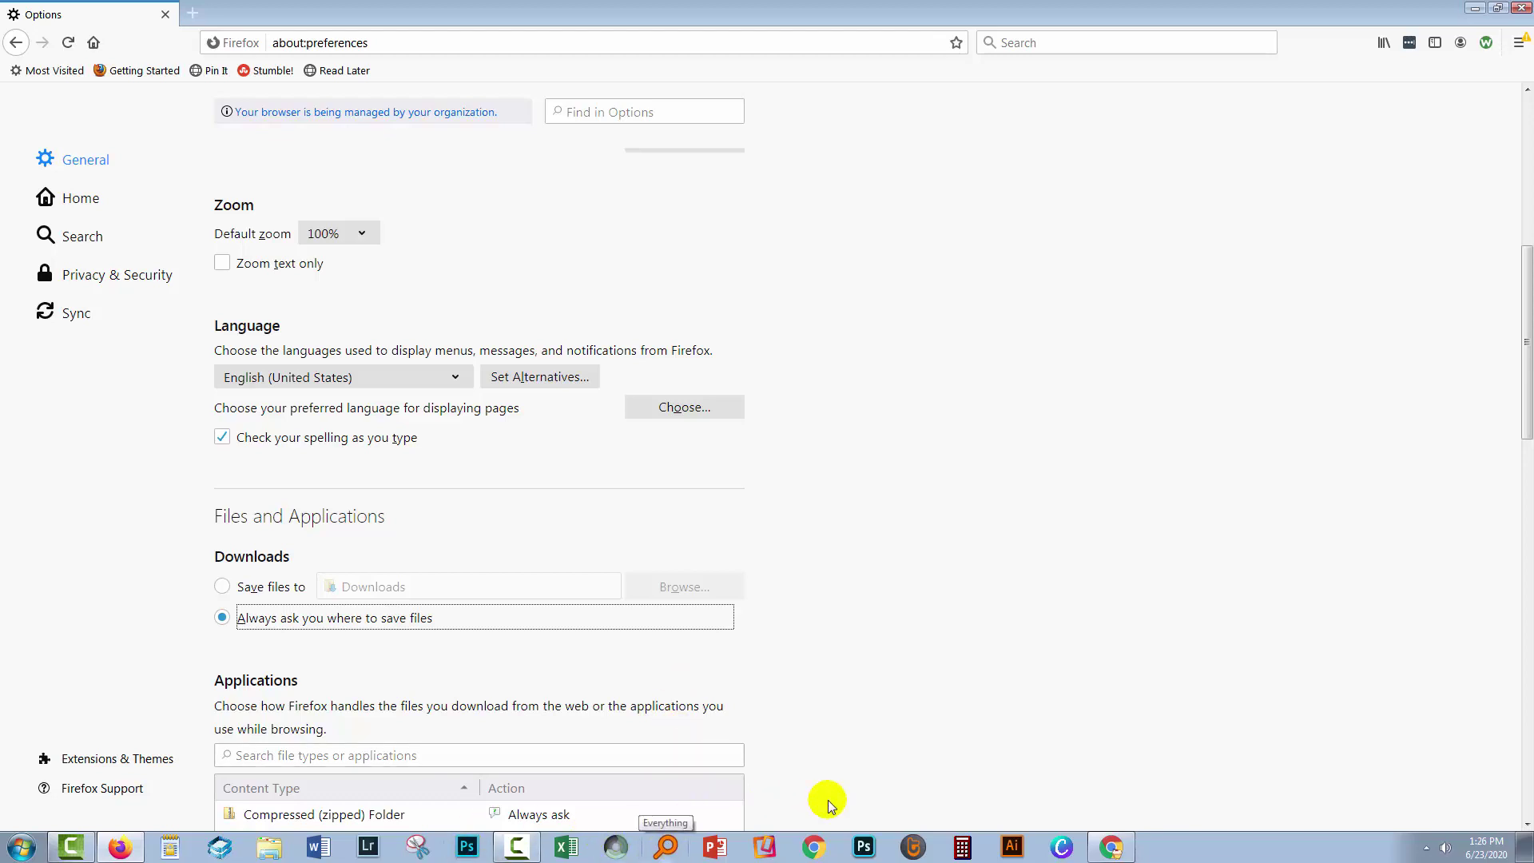
Switch back to Chrome to show the unsaved New Project.psd with the magenta circle on the blue rectangle.
left_click(1115, 850)
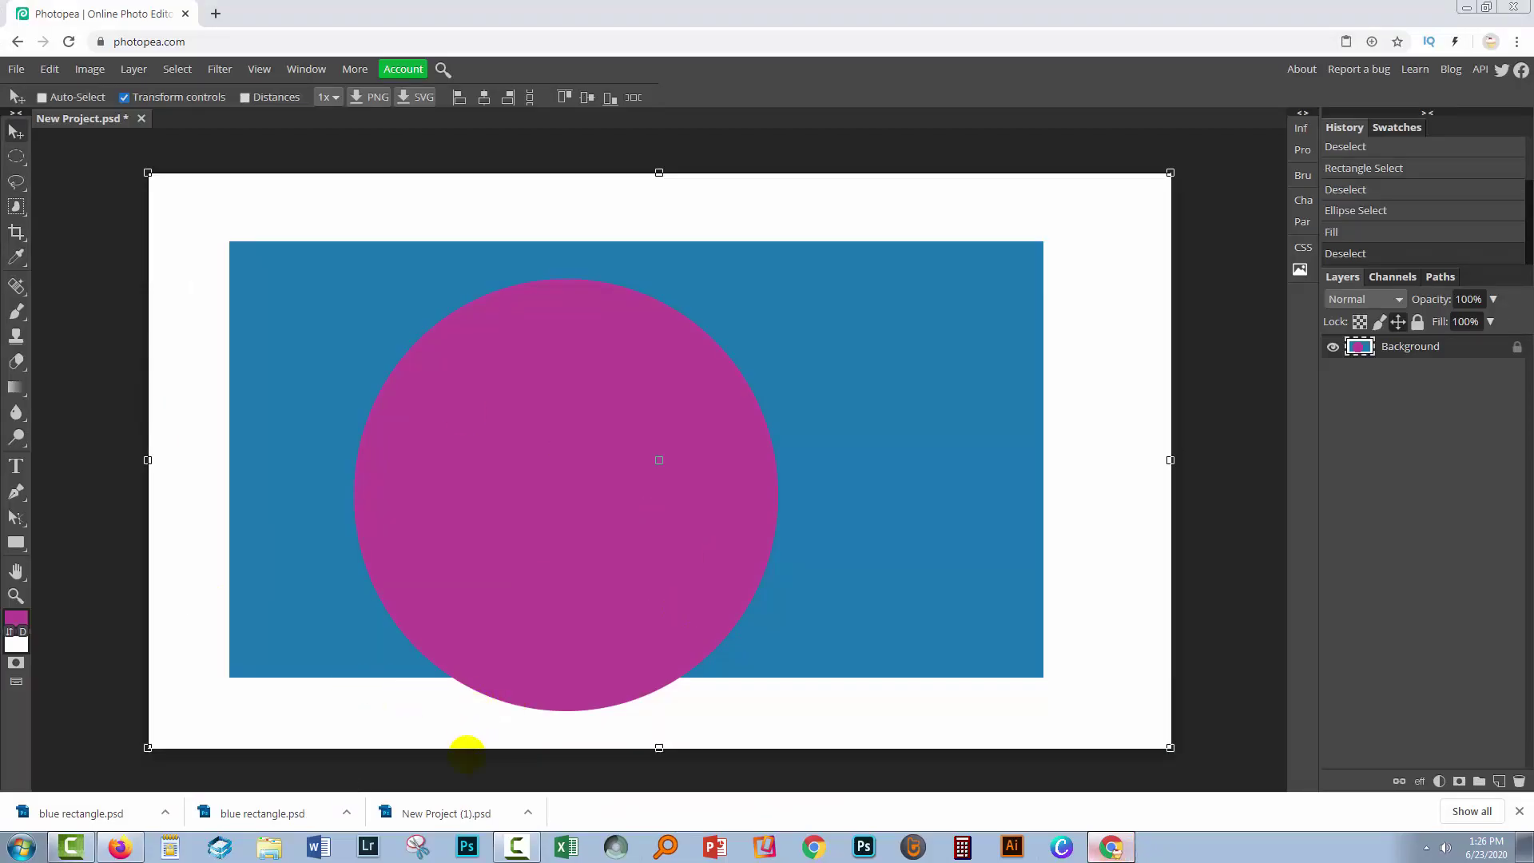